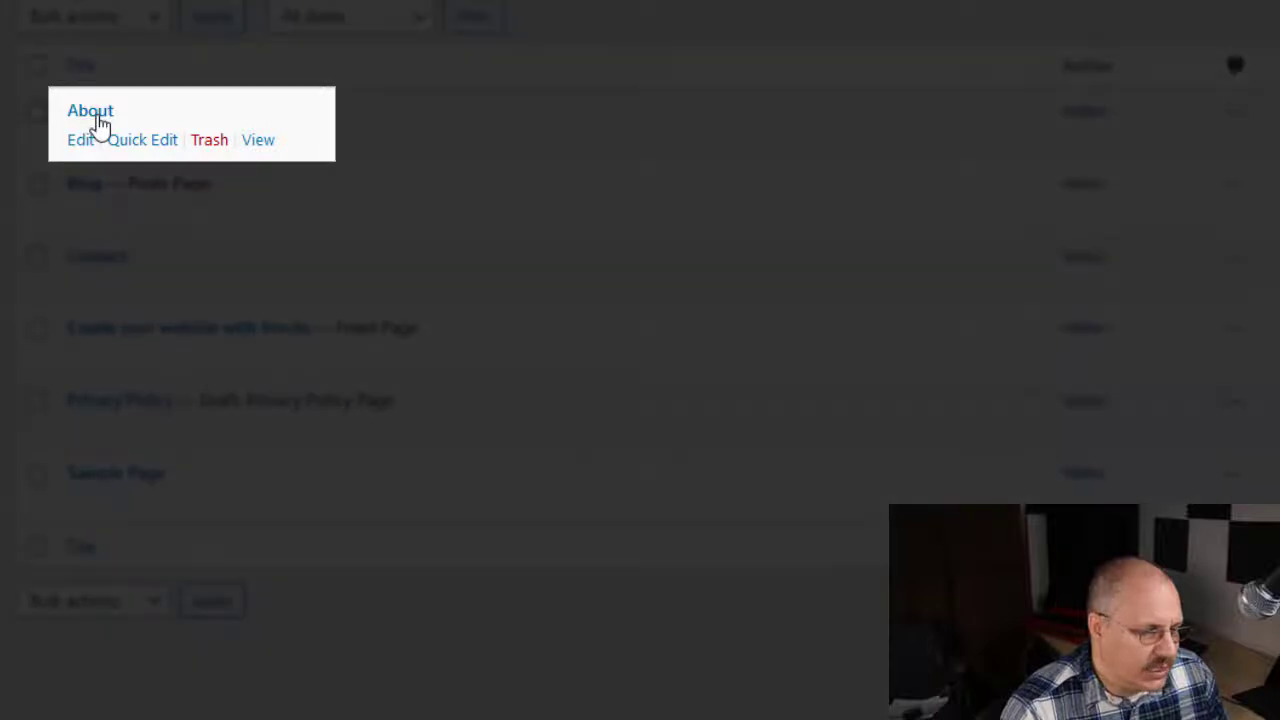
Step: Open the About page for editing and dismiss the block editor welcome guide
left_click(98, 115)
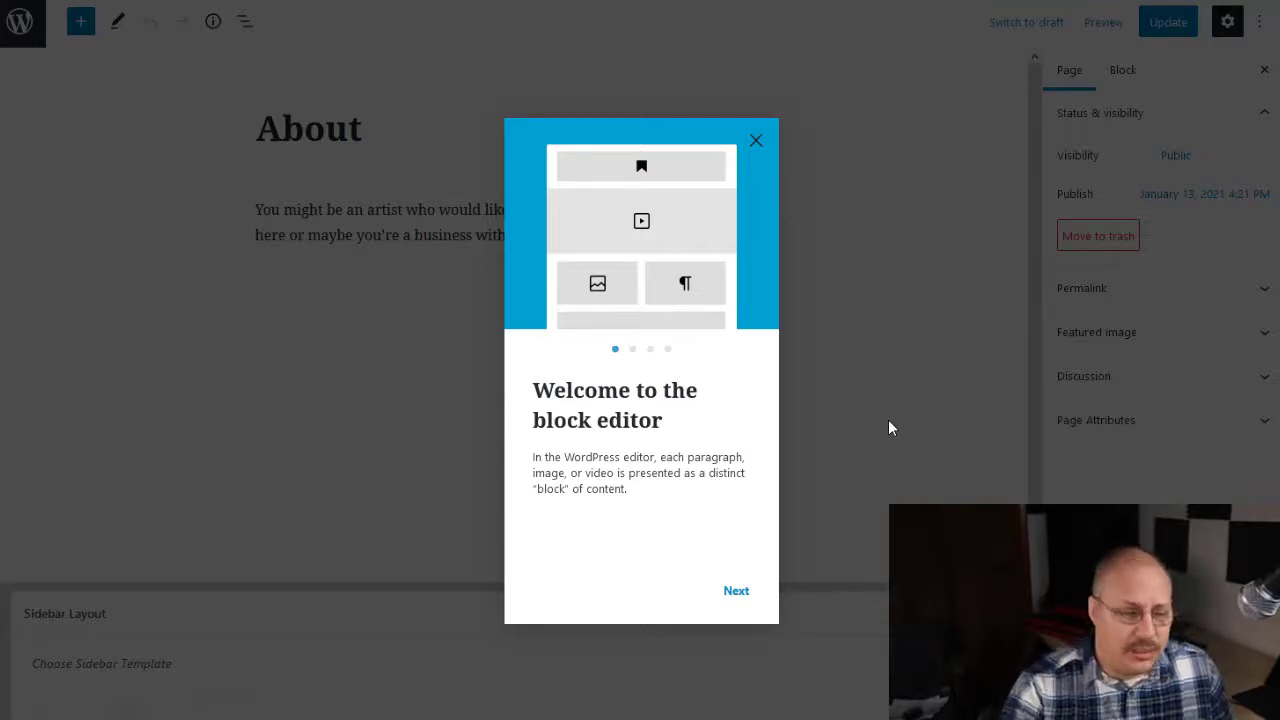
left_click(757, 143)
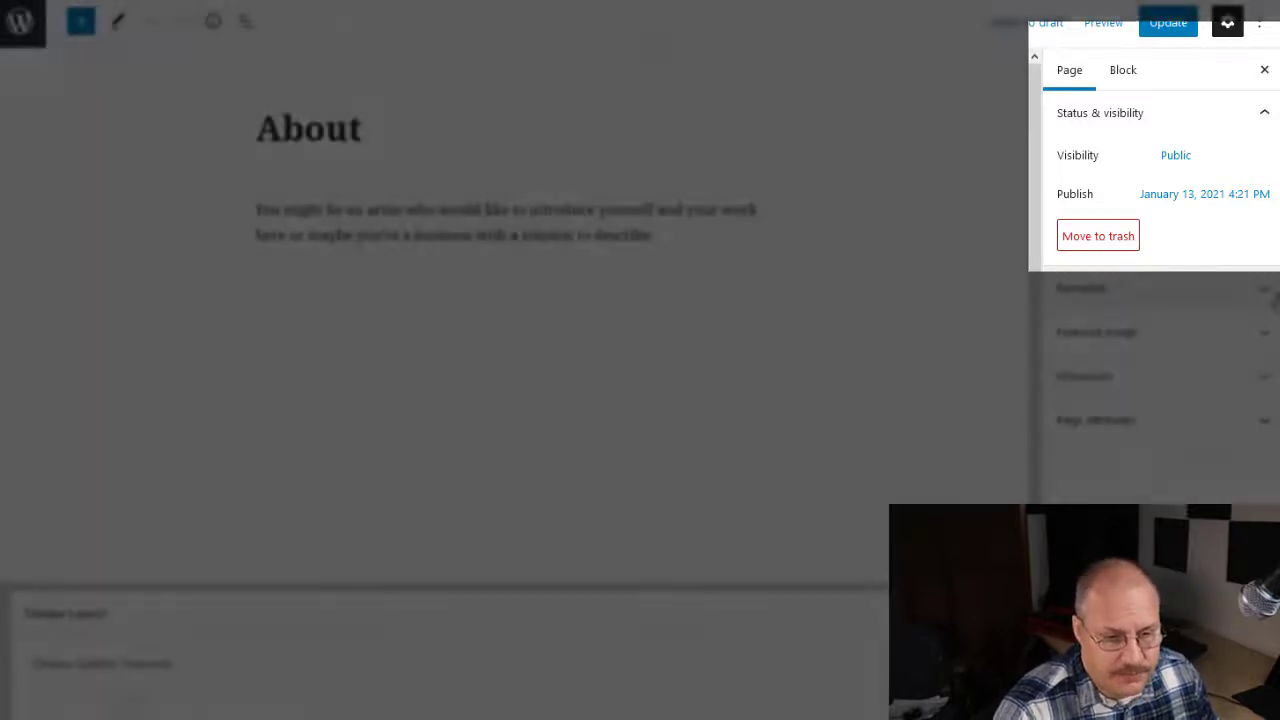
Step: Examine the About page's permalink, featured image, discussion and page attribute settings, including the template choices
left_click(1268, 290)
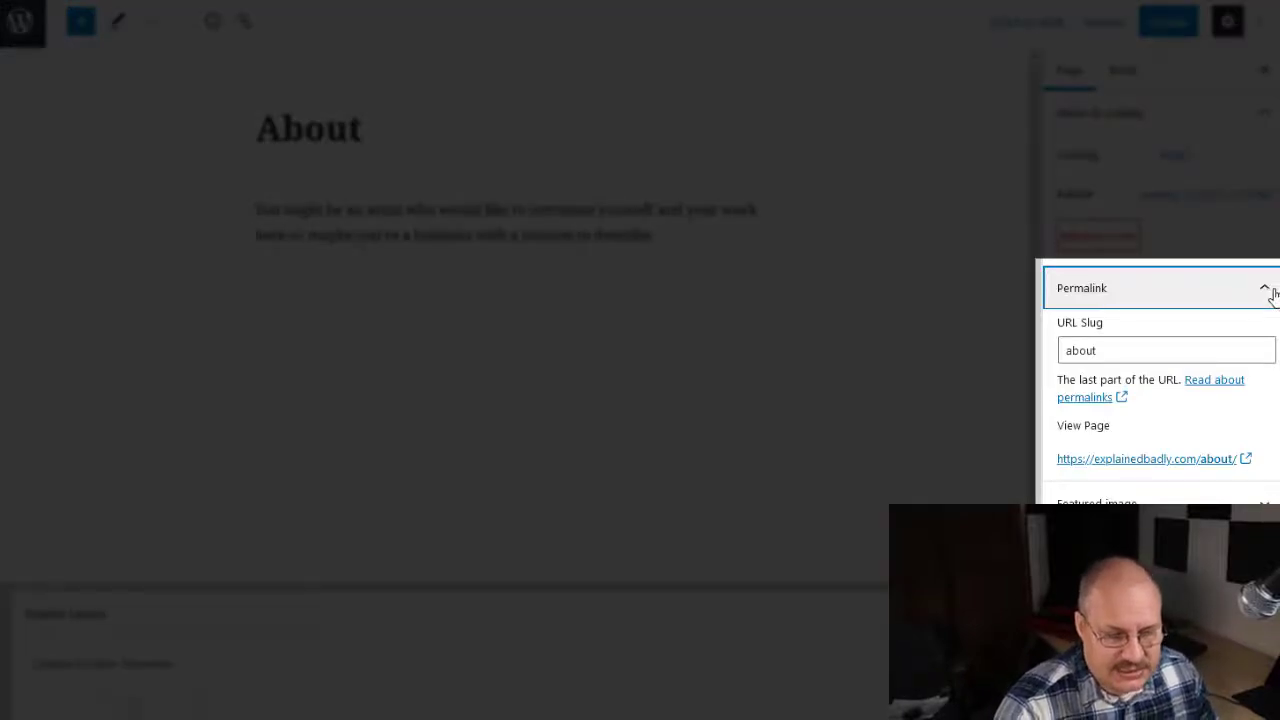
left_click(1272, 292)
left_click(1268, 336)
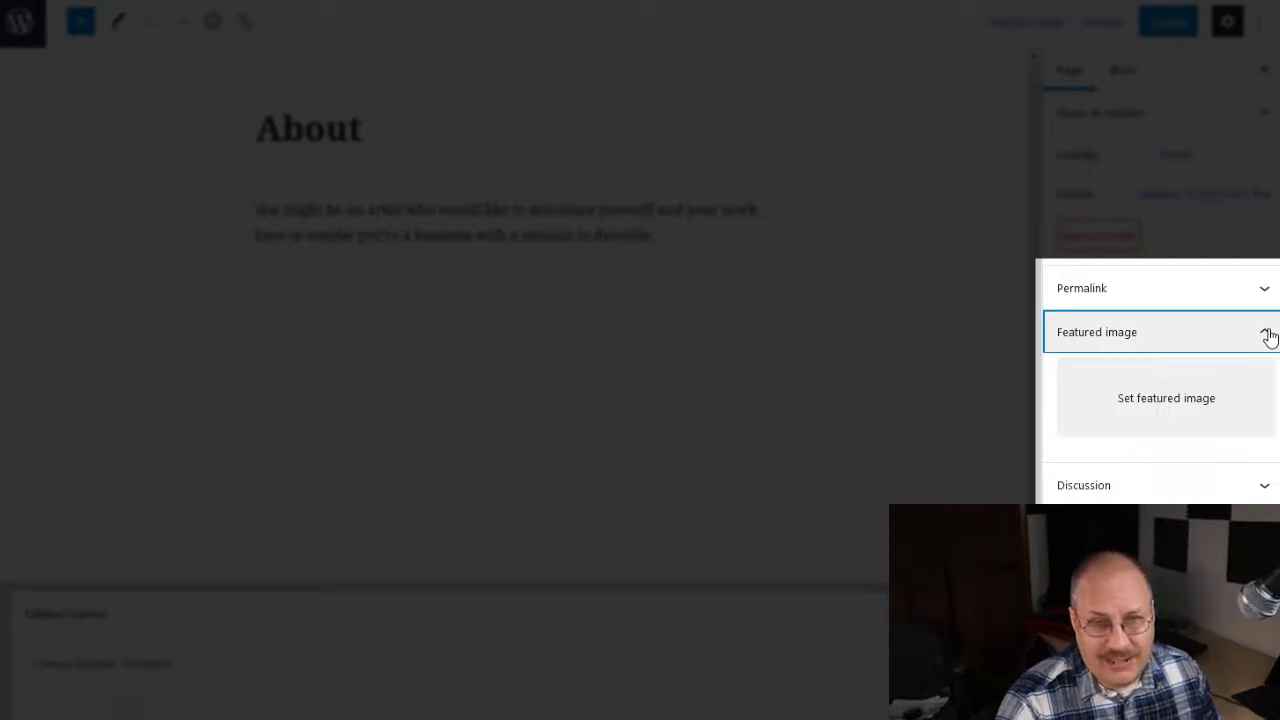
left_click(1267, 335)
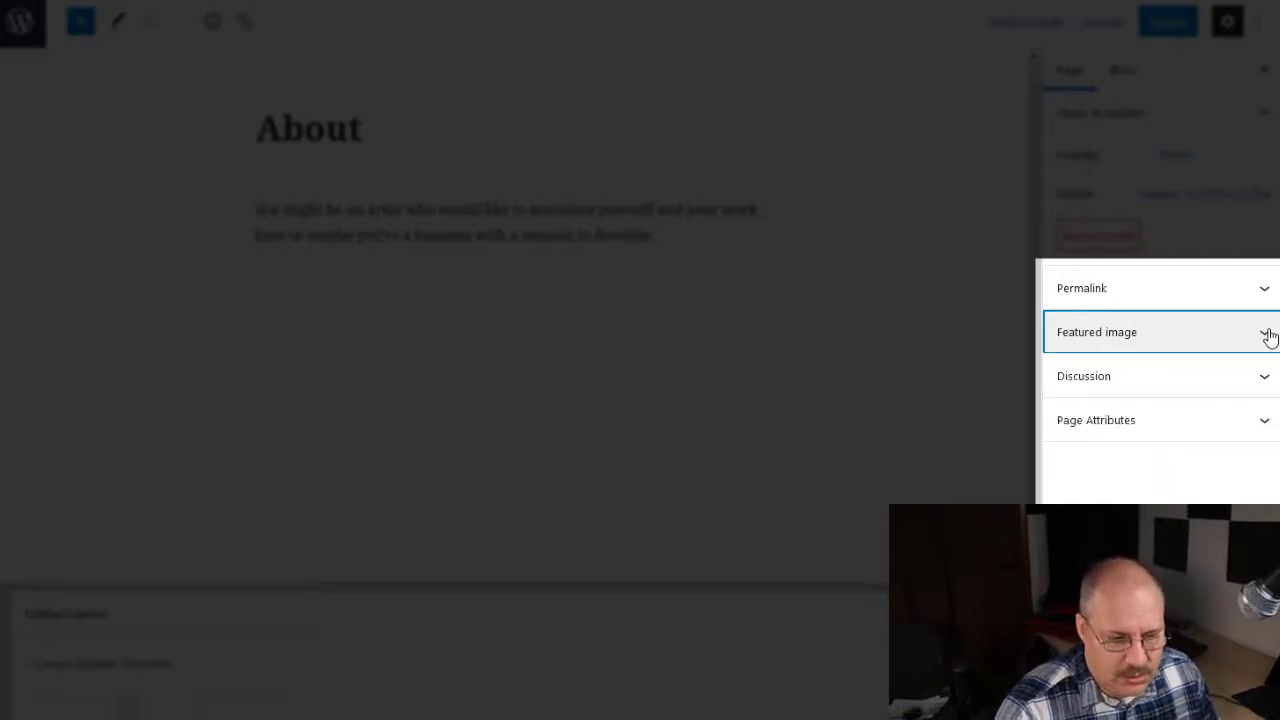
left_click(1268, 381)
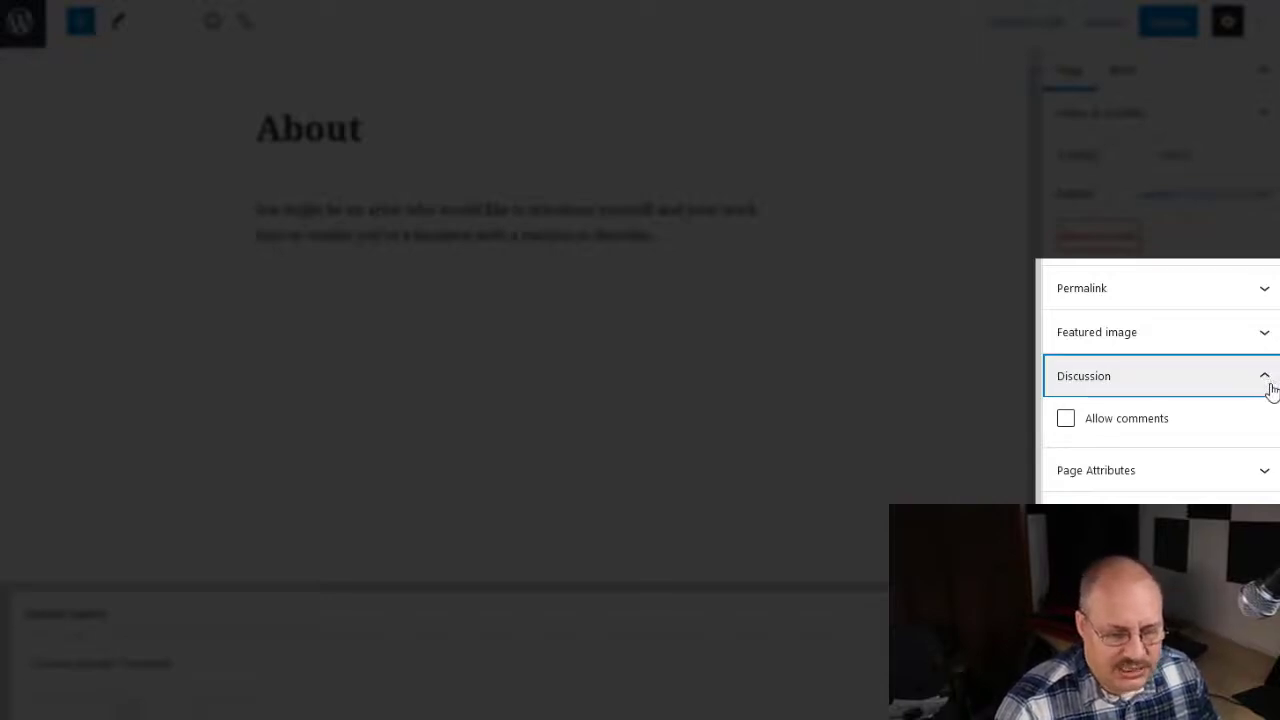
left_click(1269, 386)
left_click(1264, 428)
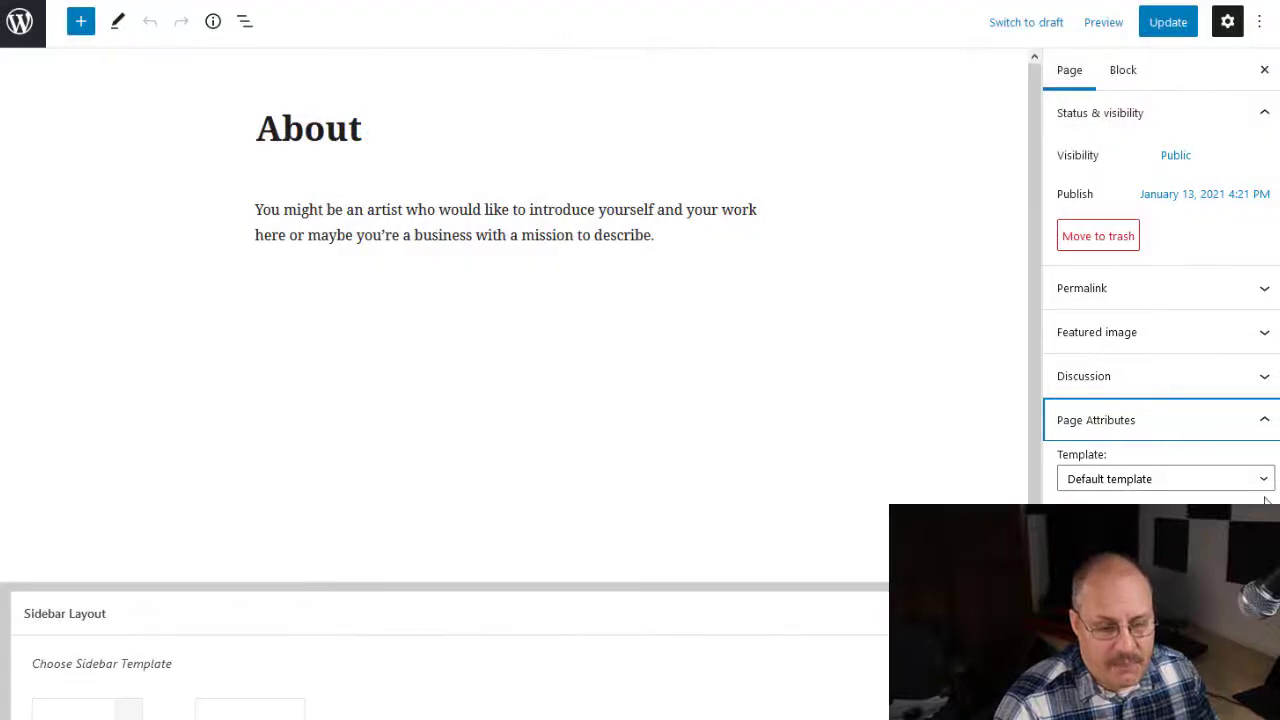
left_click(1264, 484)
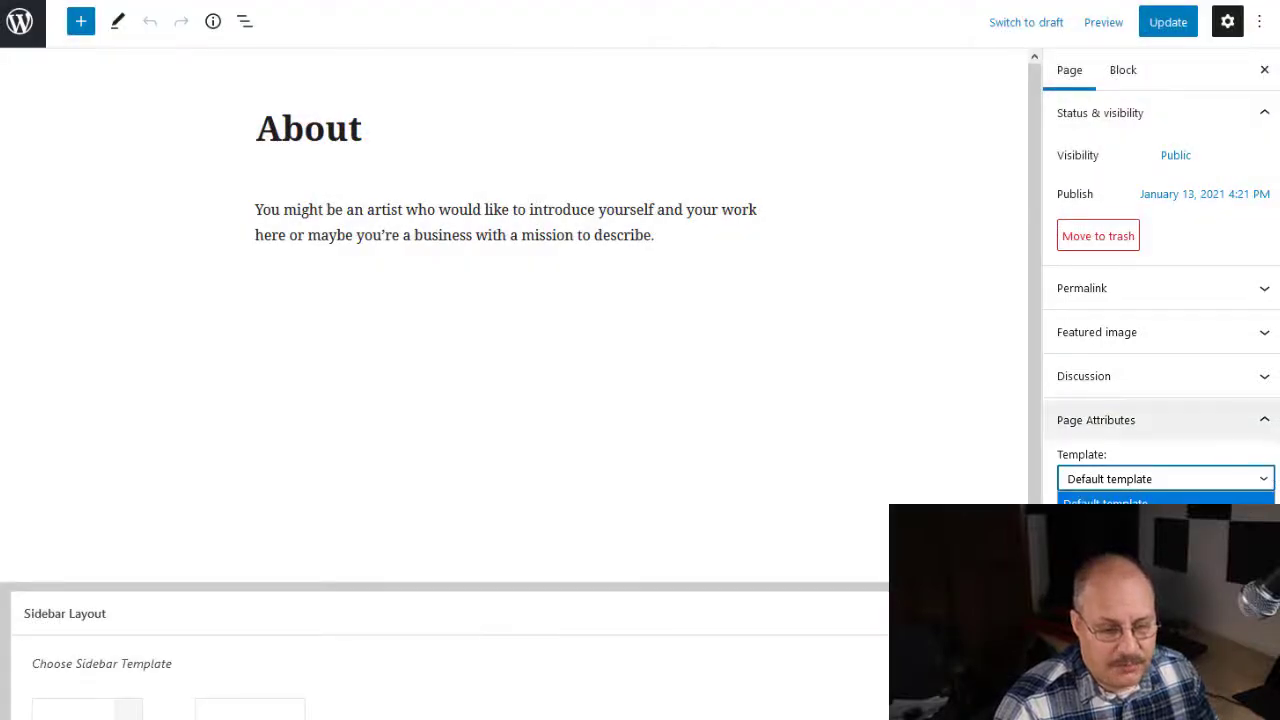
left_click(1277, 436)
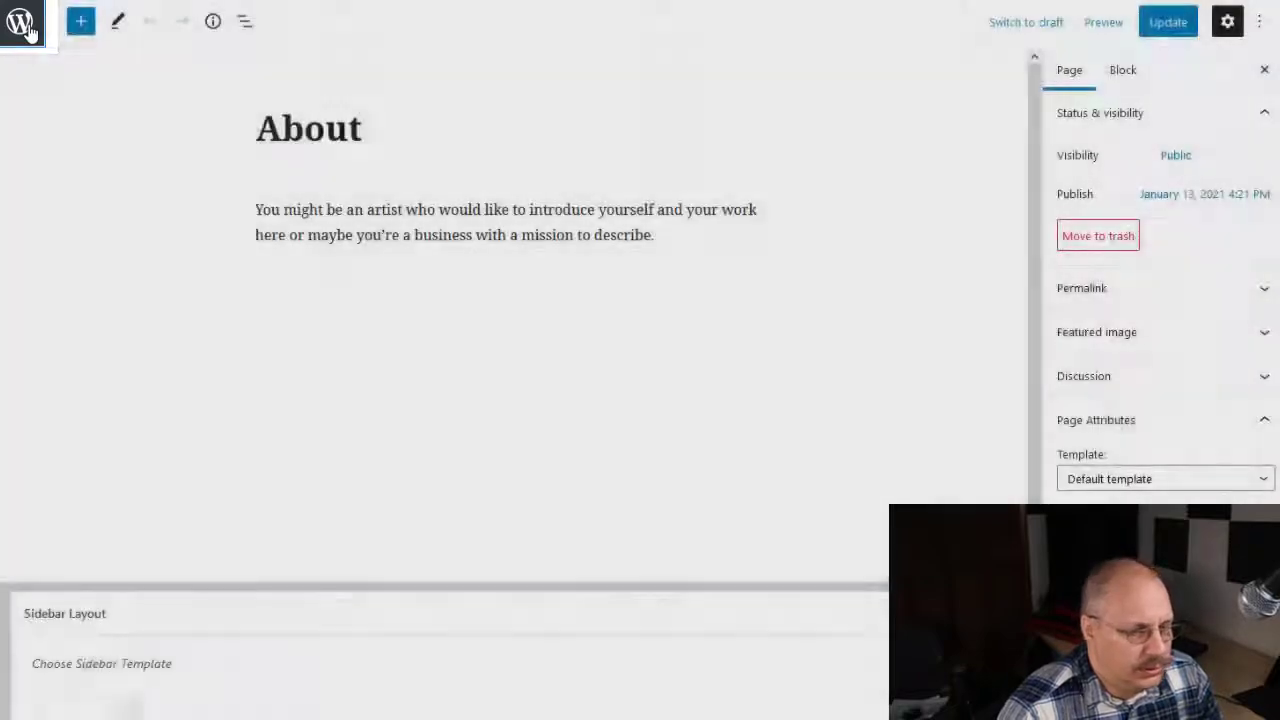
Step: Leave the About page and create a new page titled "Sample Parent Page"
left_click(22, 24)
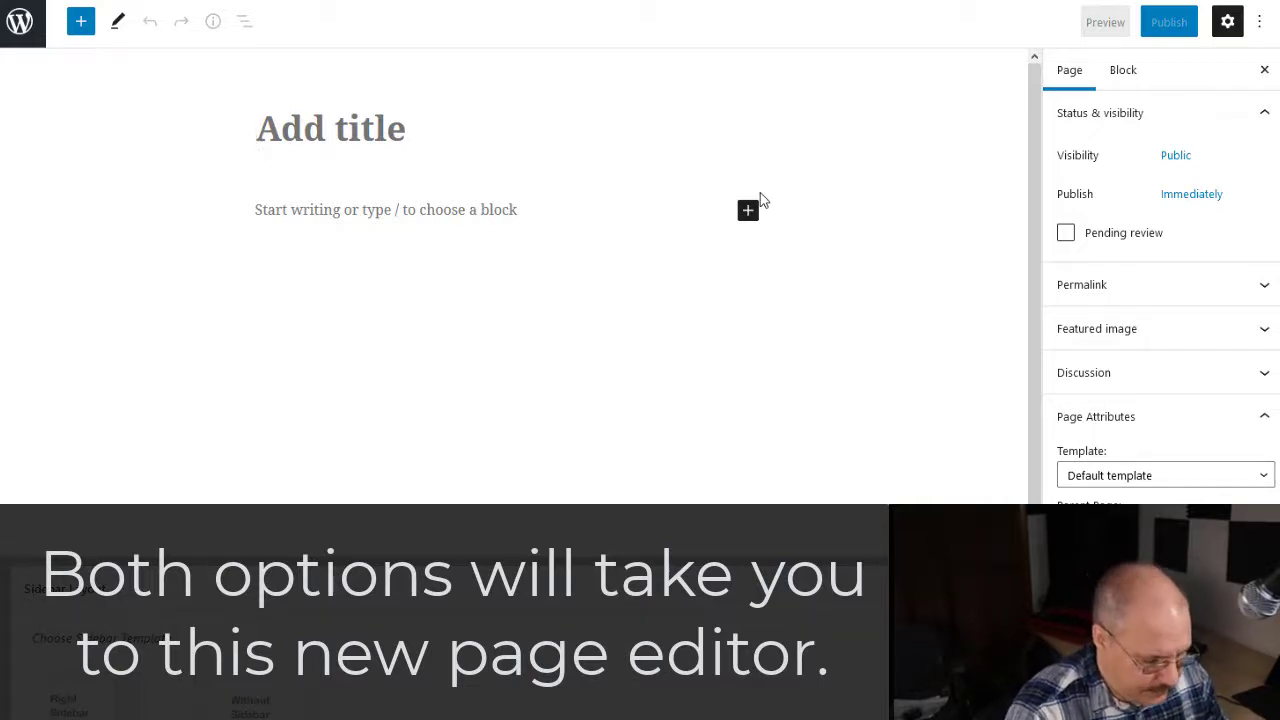
type("Sample Pa")
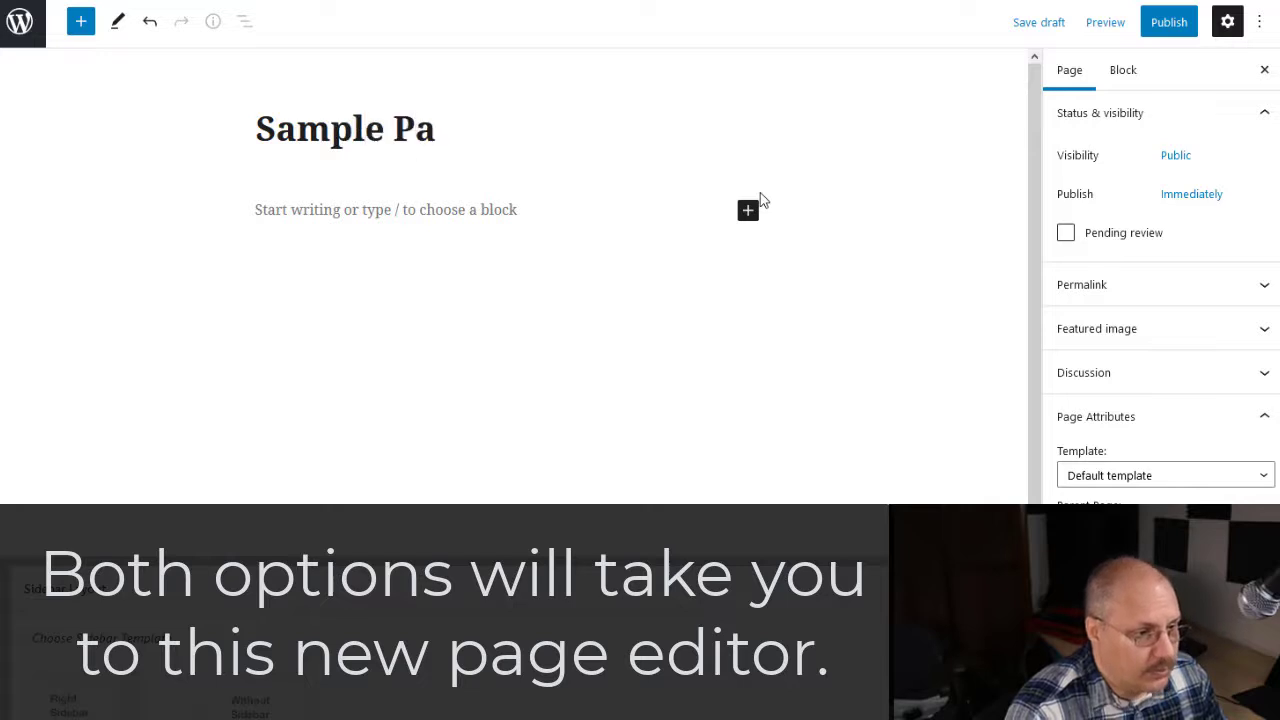
type("rent Page")
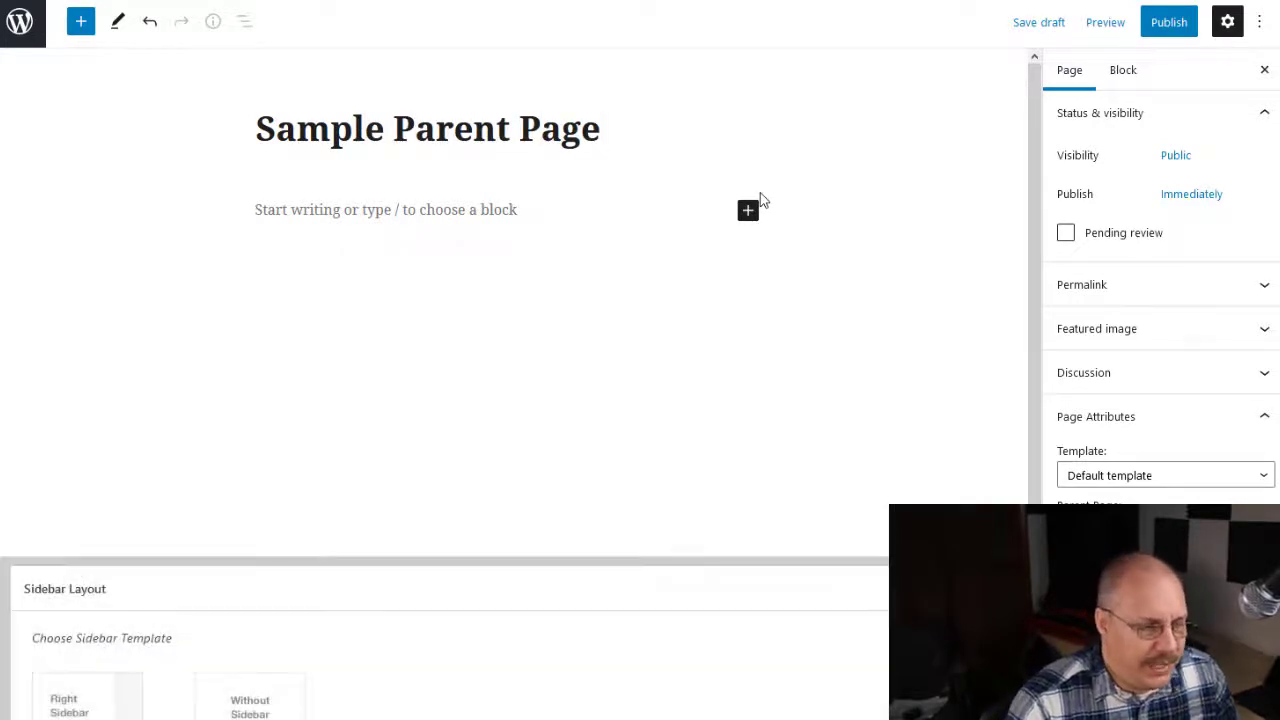
Step: Write the paragraph "This is some generic text." as the body of the Sample Parent Page
left_click(530, 205)
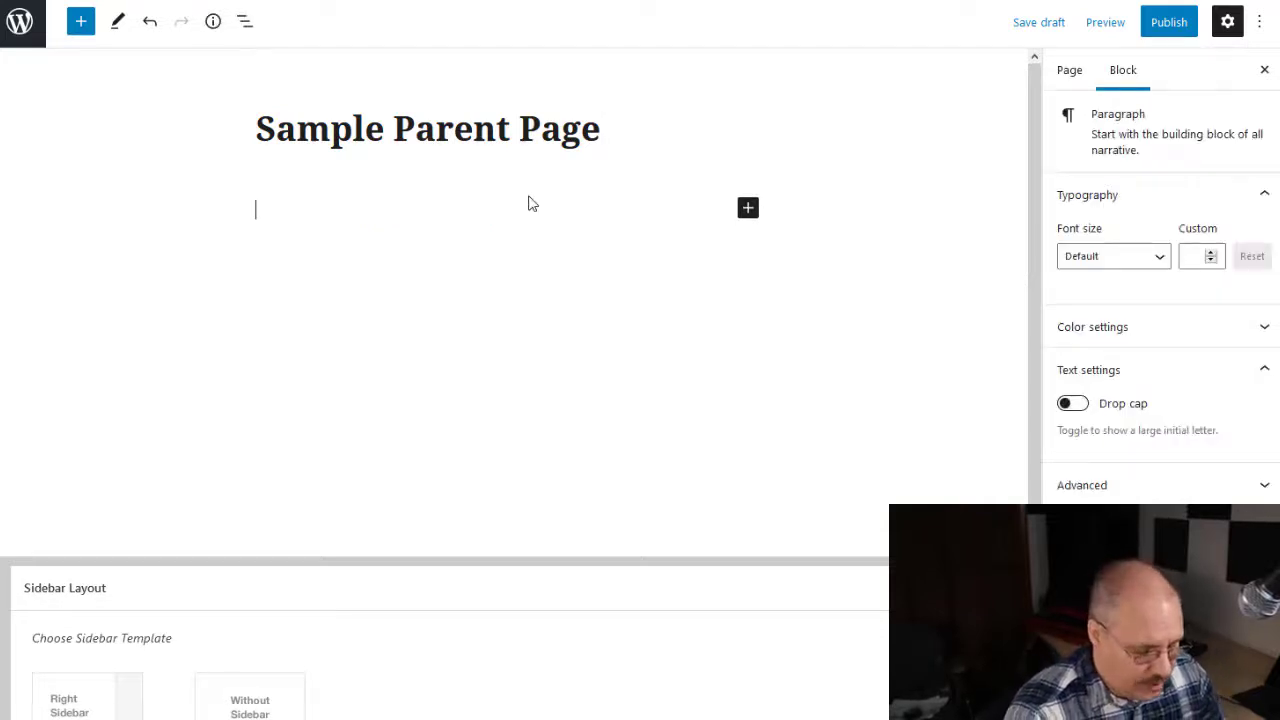
type("This is some ")
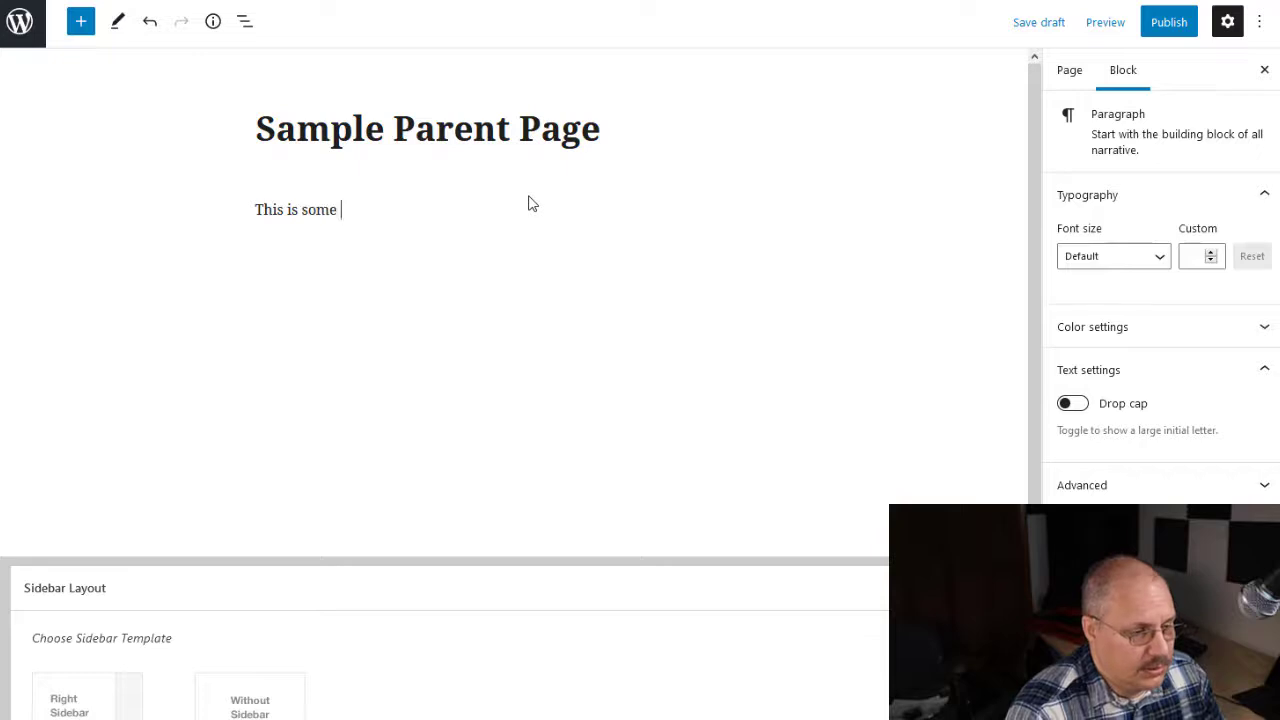
type("generic text")
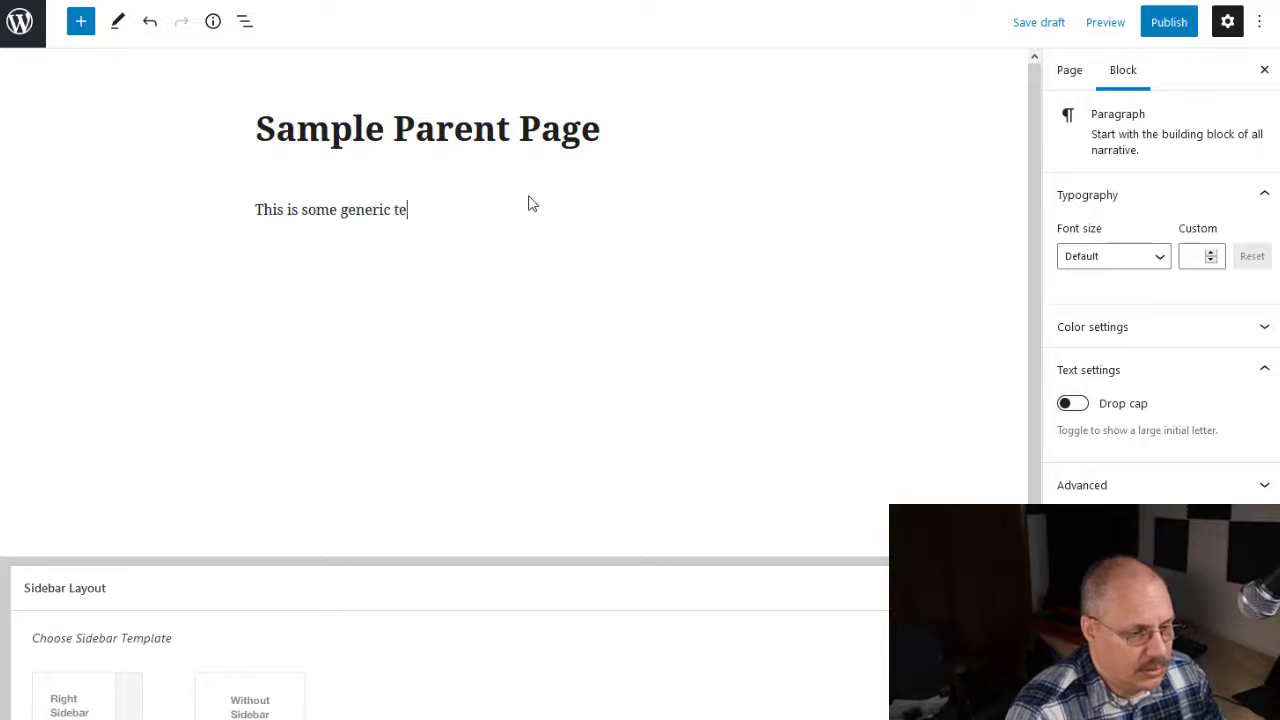
type(".")
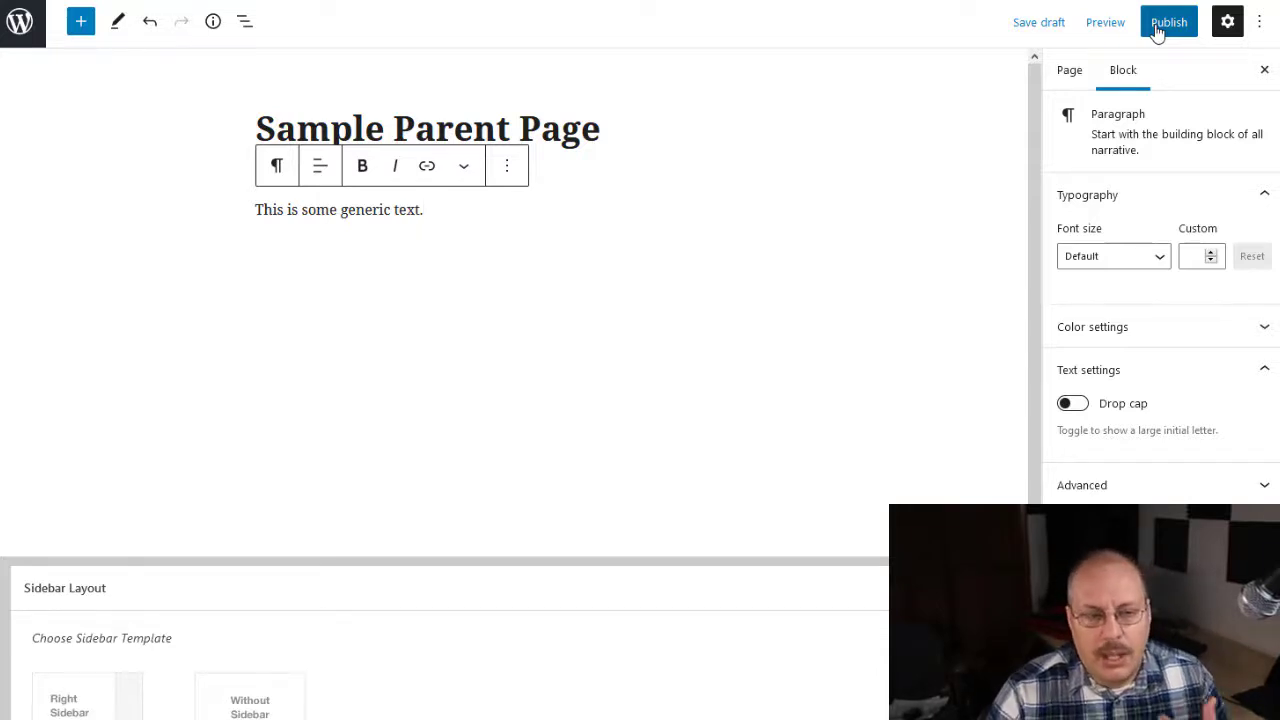
Step: Preview the Sample Parent Page at mobile size and in a new tab, and return to the desktop preview
left_click(1106, 24)
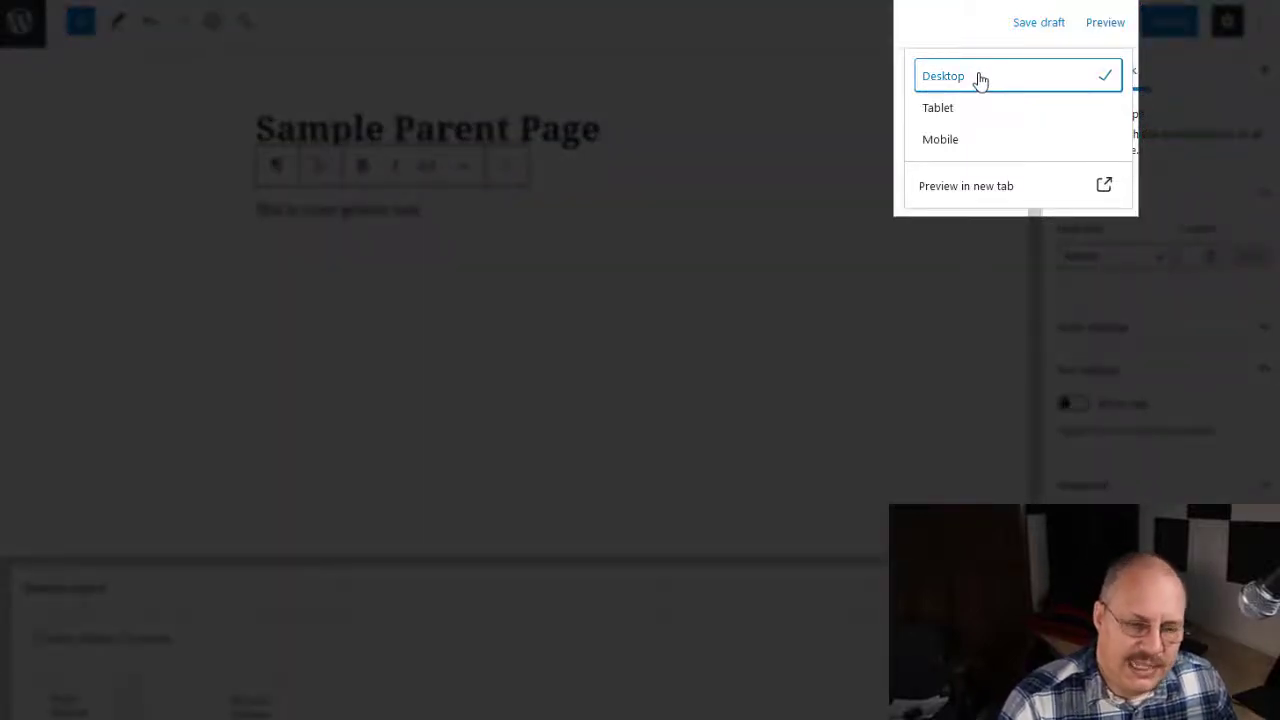
left_click(966, 142)
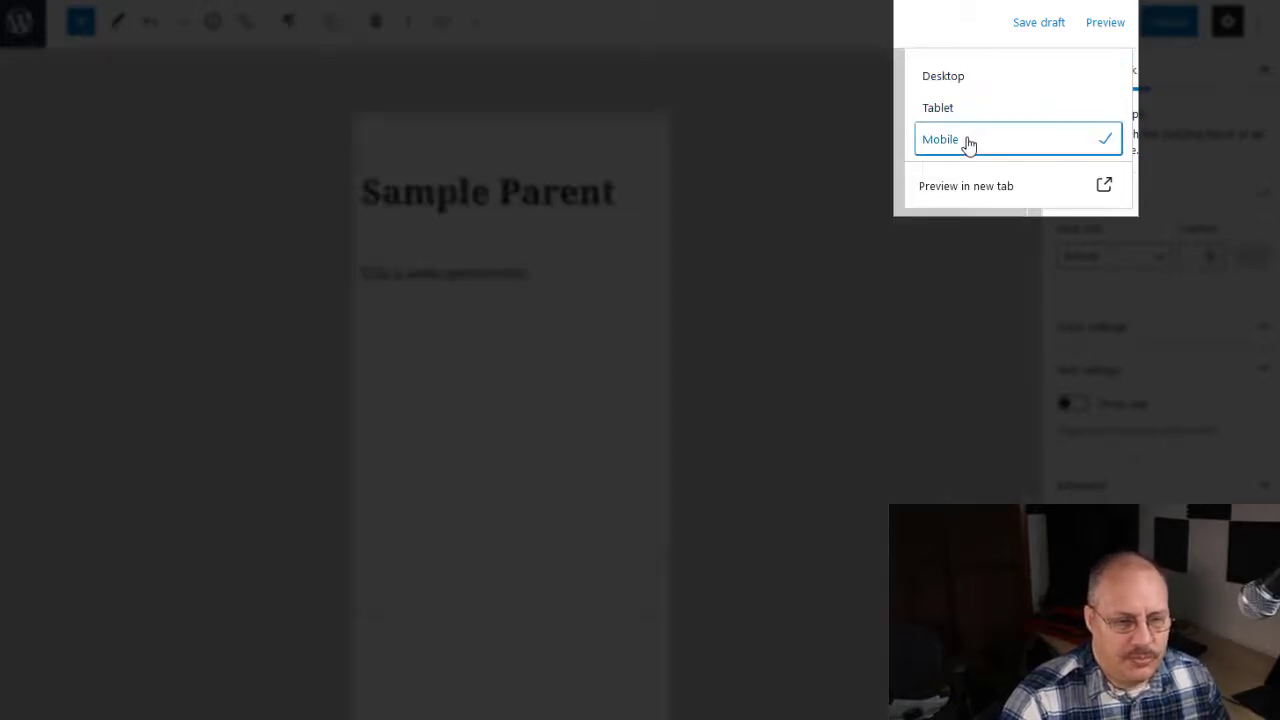
left_click(966, 190)
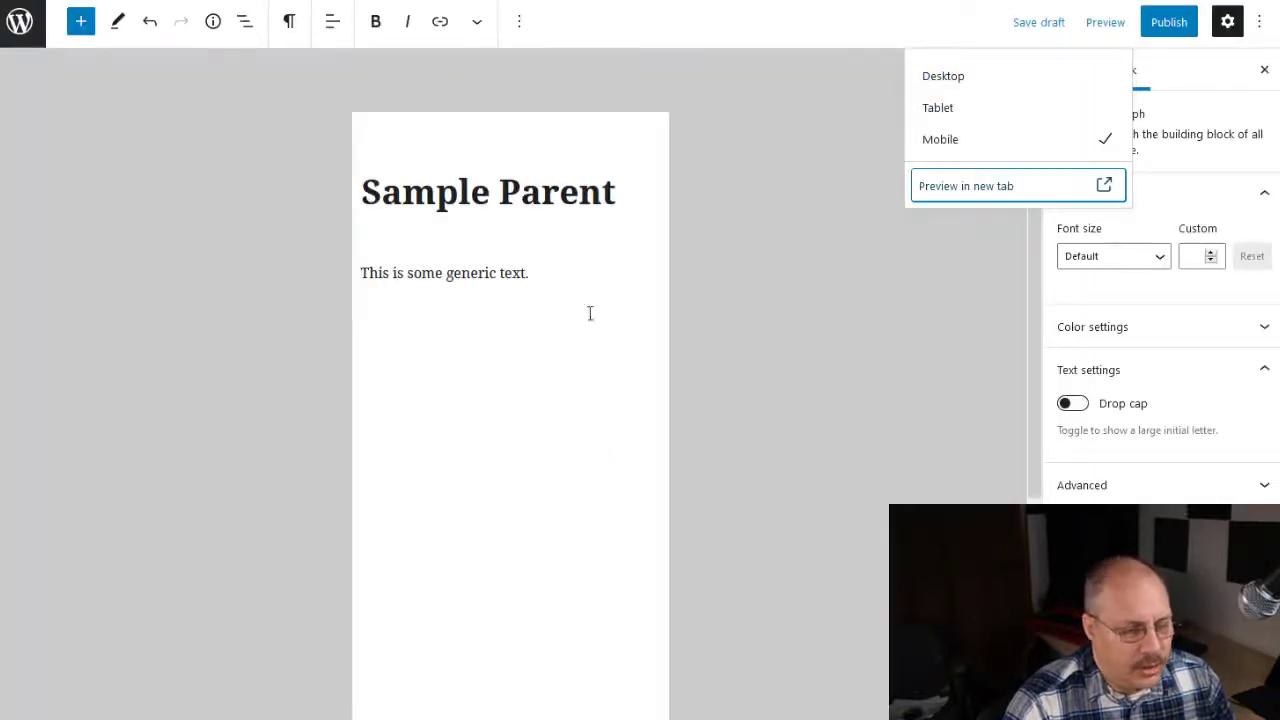
scroll(574, 331, "down", 2)
scroll(575, 338, "down", 1)
scroll(575, 338, "up", 4)
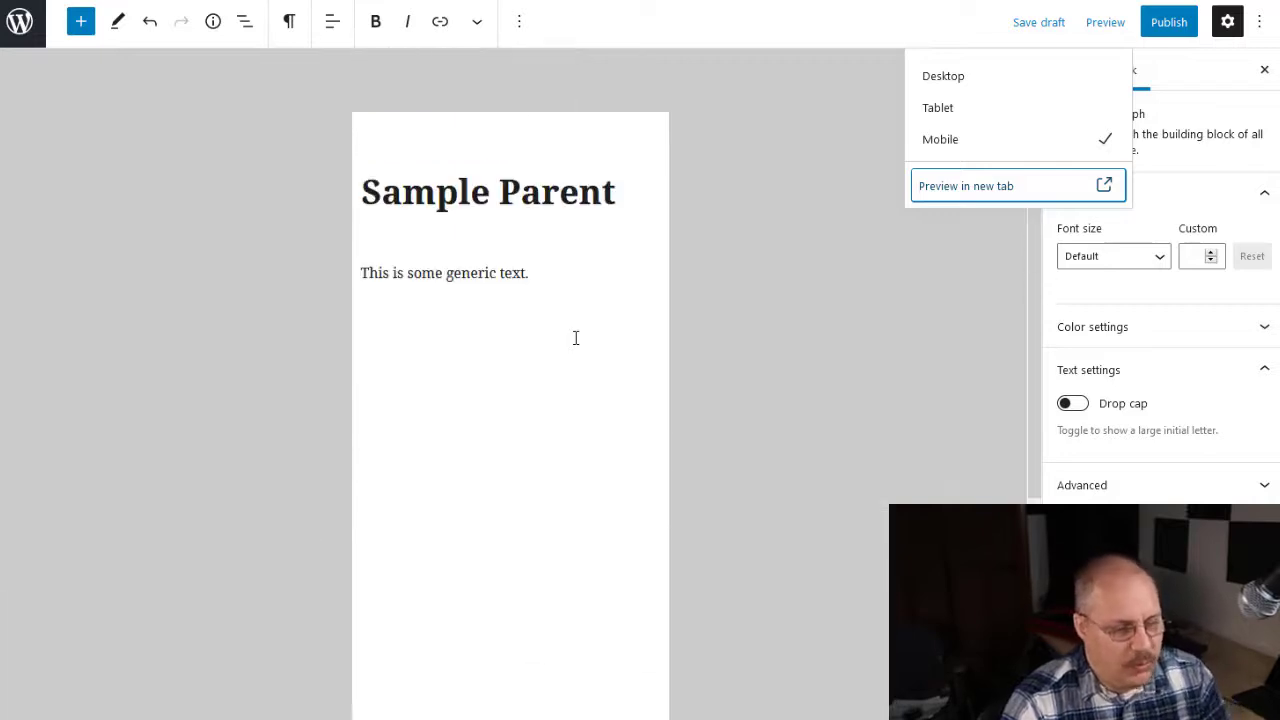
left_click(1004, 84)
left_click(780, 317)
scroll(781, 318, "down", 1)
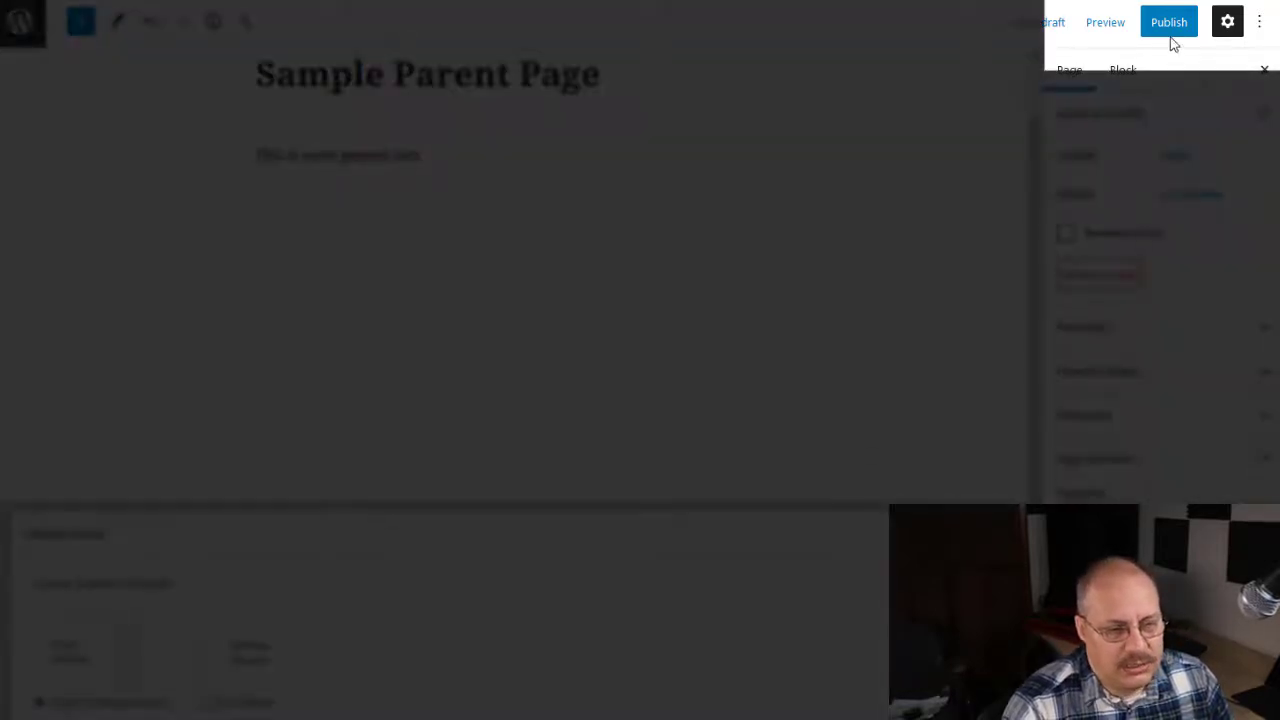
Step: Review the visibility and scheduling options, and publish the Sample Parent Page immediately with Public visibility
left_click(1169, 33)
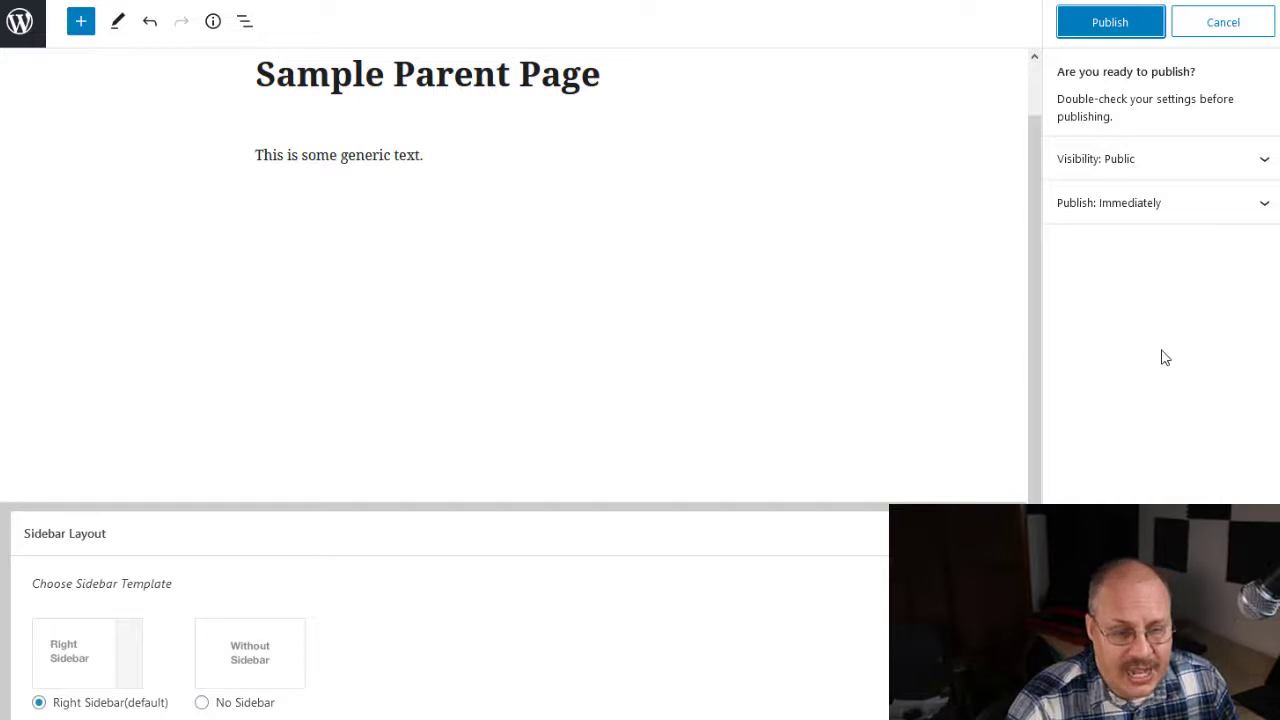
left_click(1266, 165)
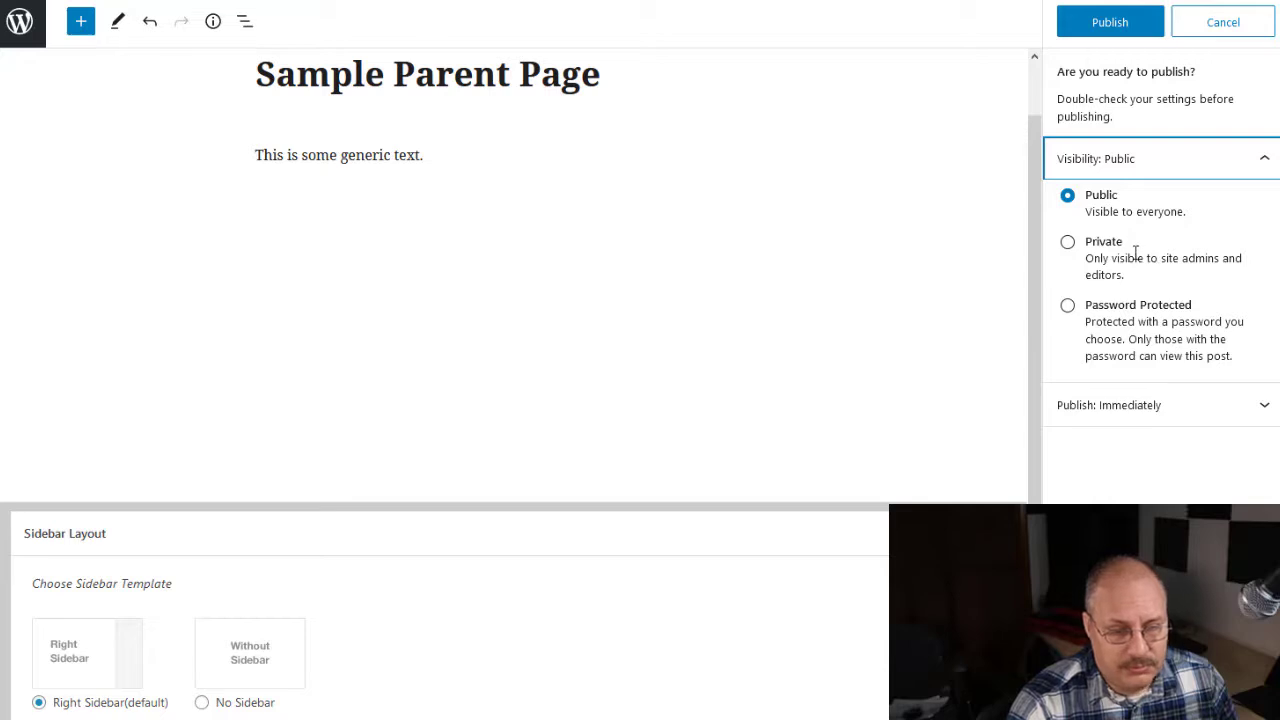
left_click(1068, 308)
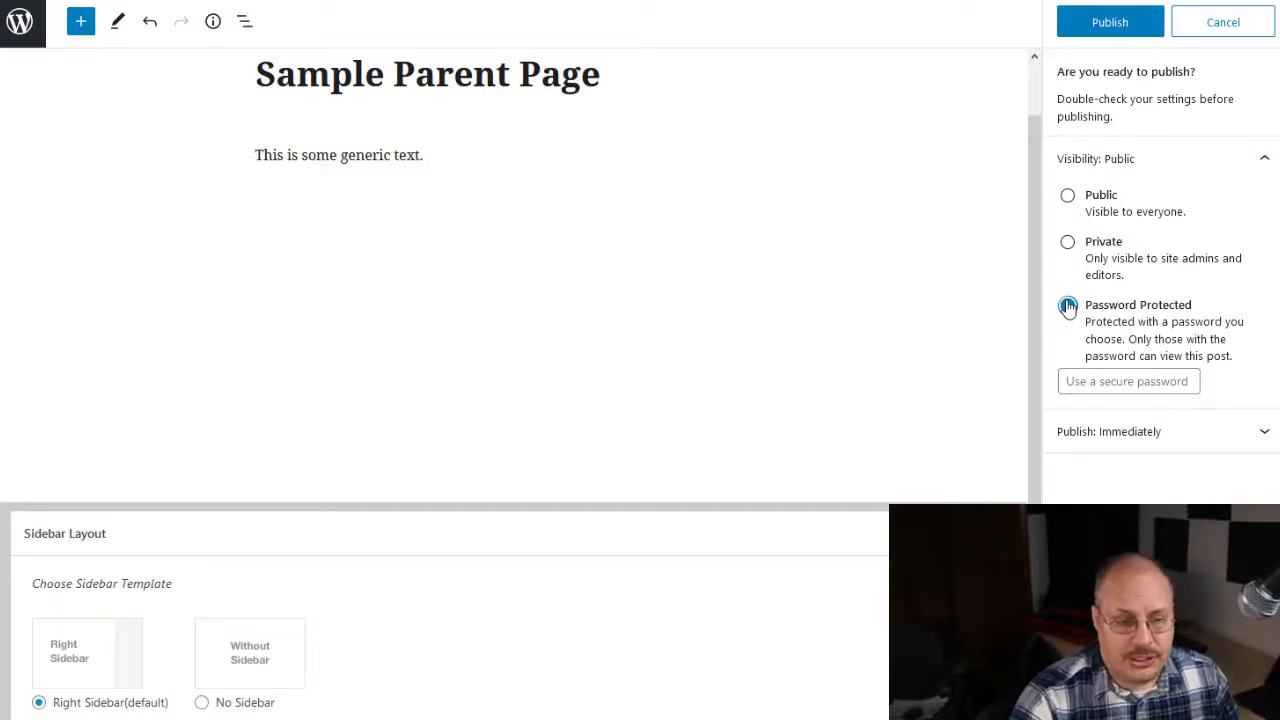
left_click(1068, 196)
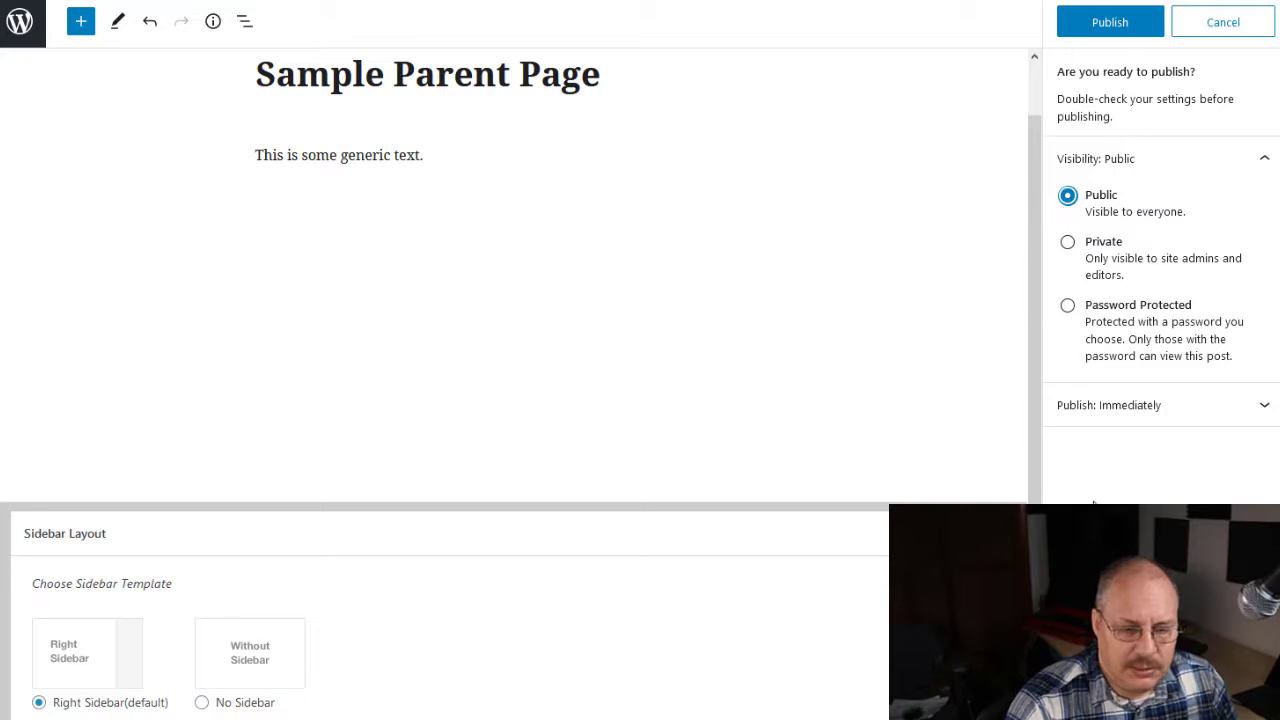
left_click(1260, 420)
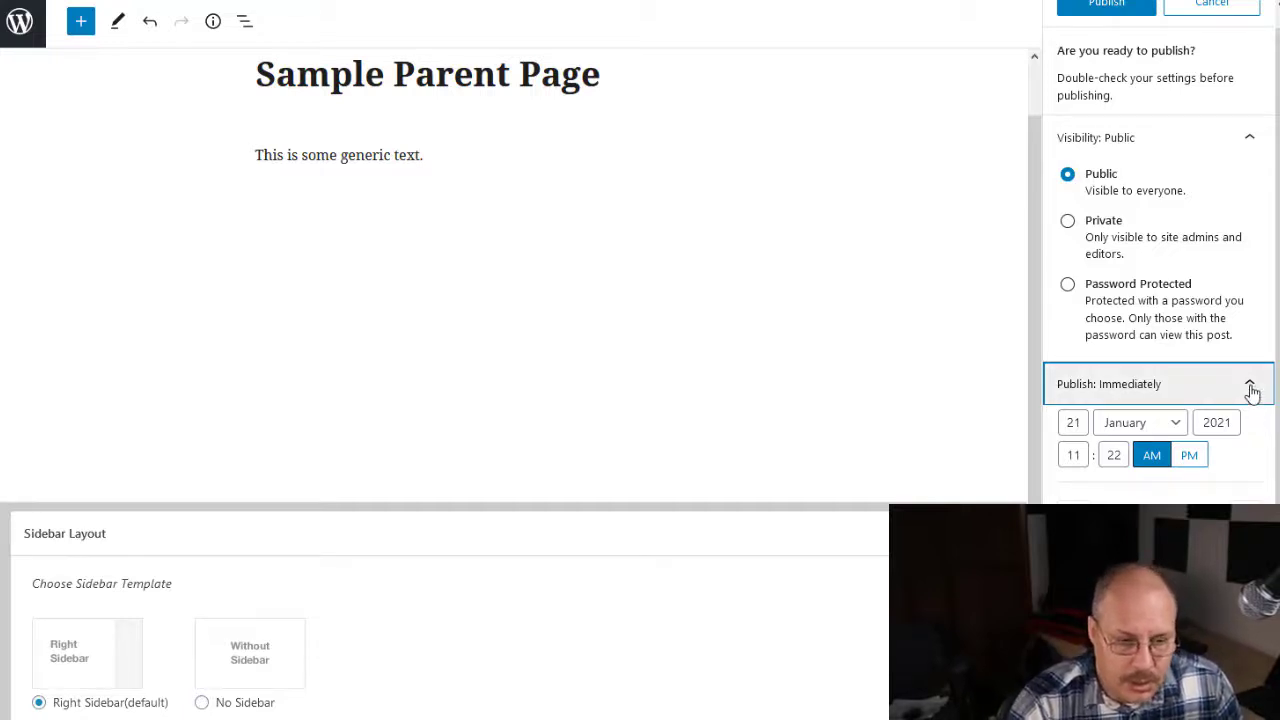
left_click(1249, 384)
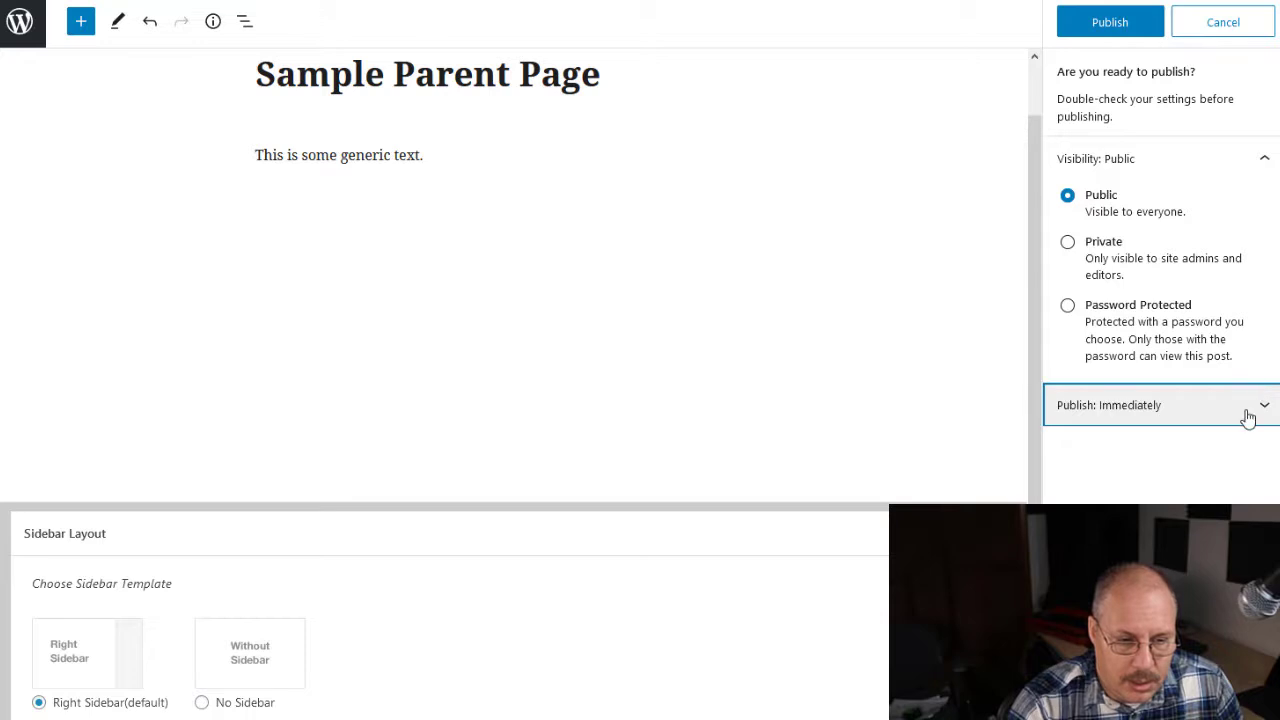
left_click(1112, 30)
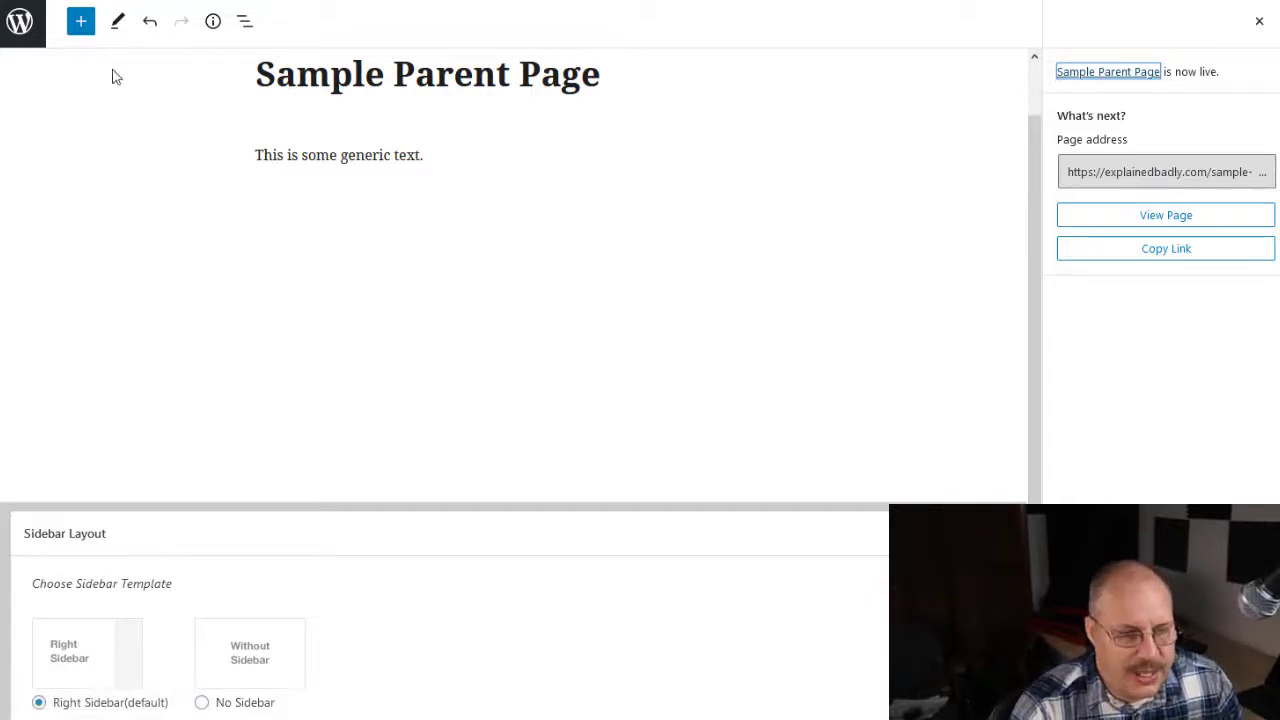
Step: Return to the pages list and create another new page titled "Child Page Example"
left_click(20, 34)
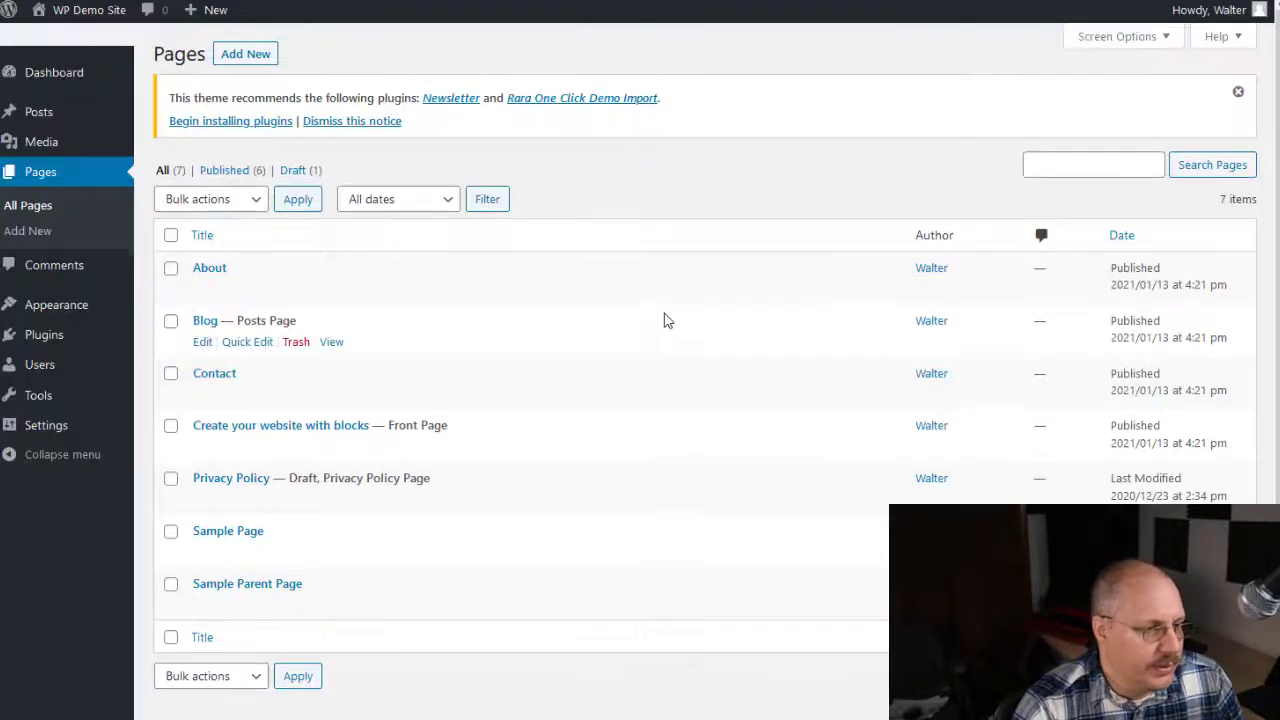
left_click(255, 63)
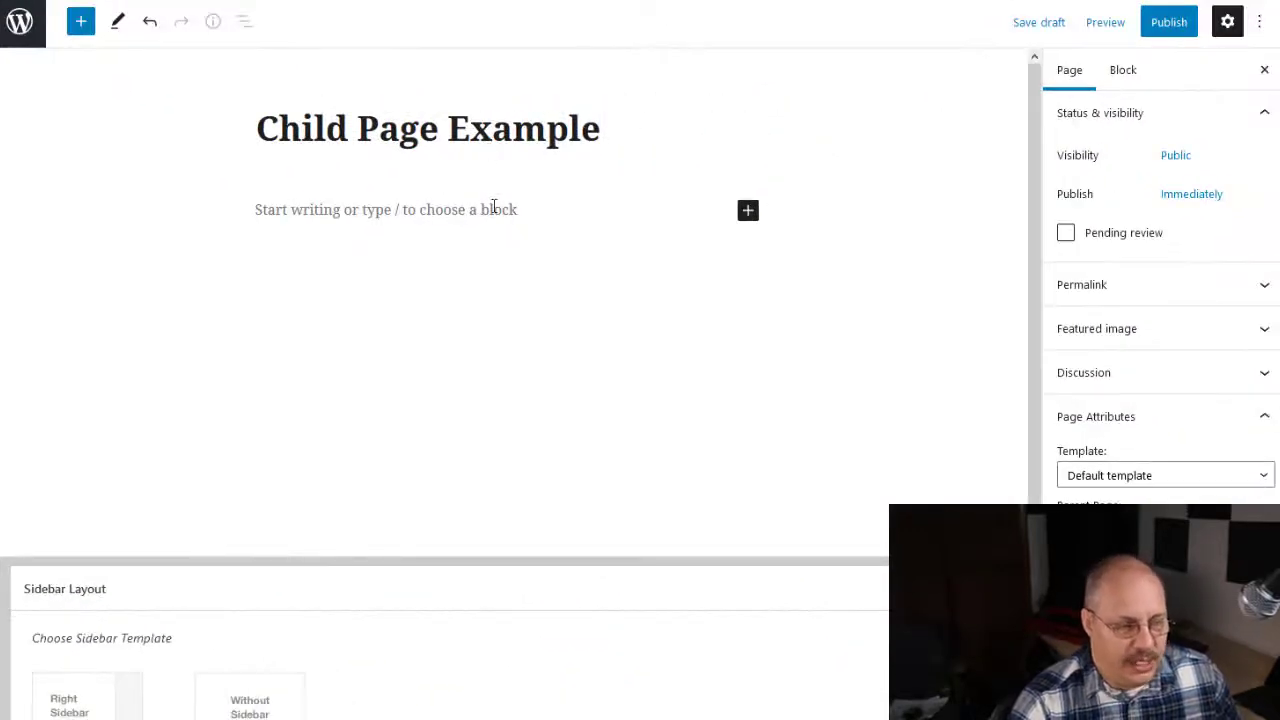
Step: Write two body paragraphs on the child page: "Some more sample text." and "Another line of text."
left_click(497, 211)
type("Some ")
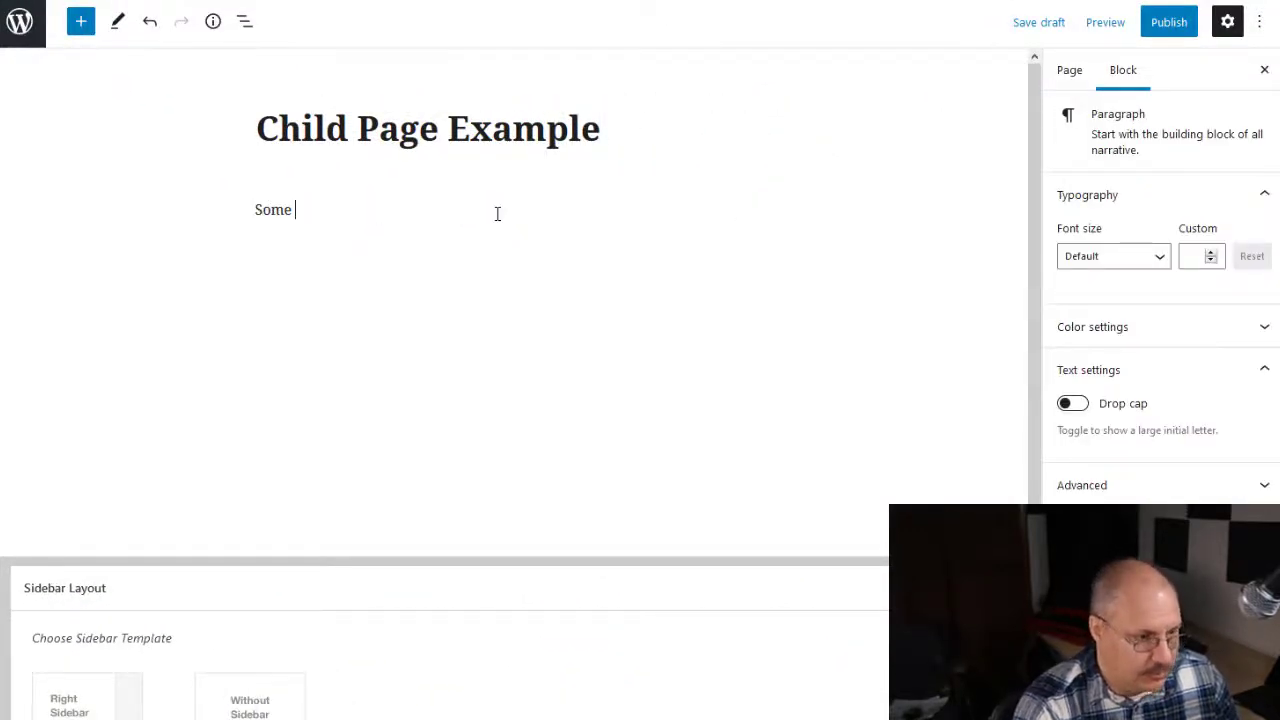
type("more sample text.")
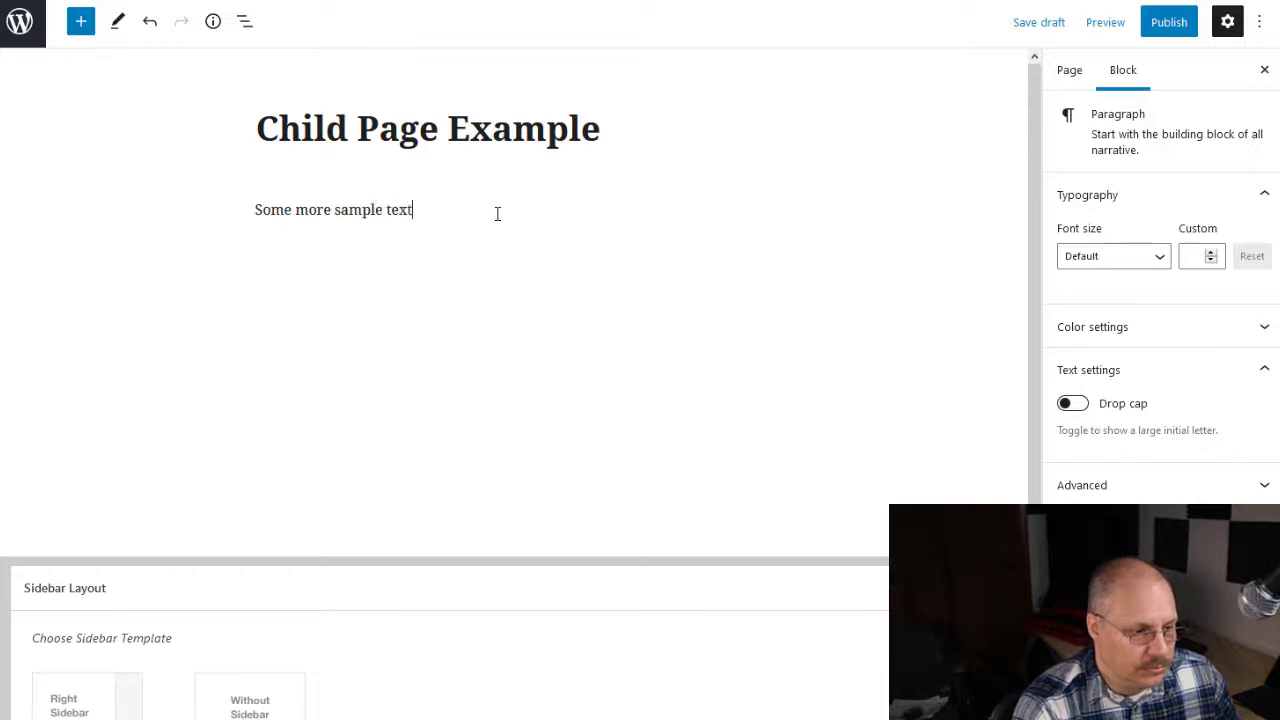
key("Return")
type("Another li")
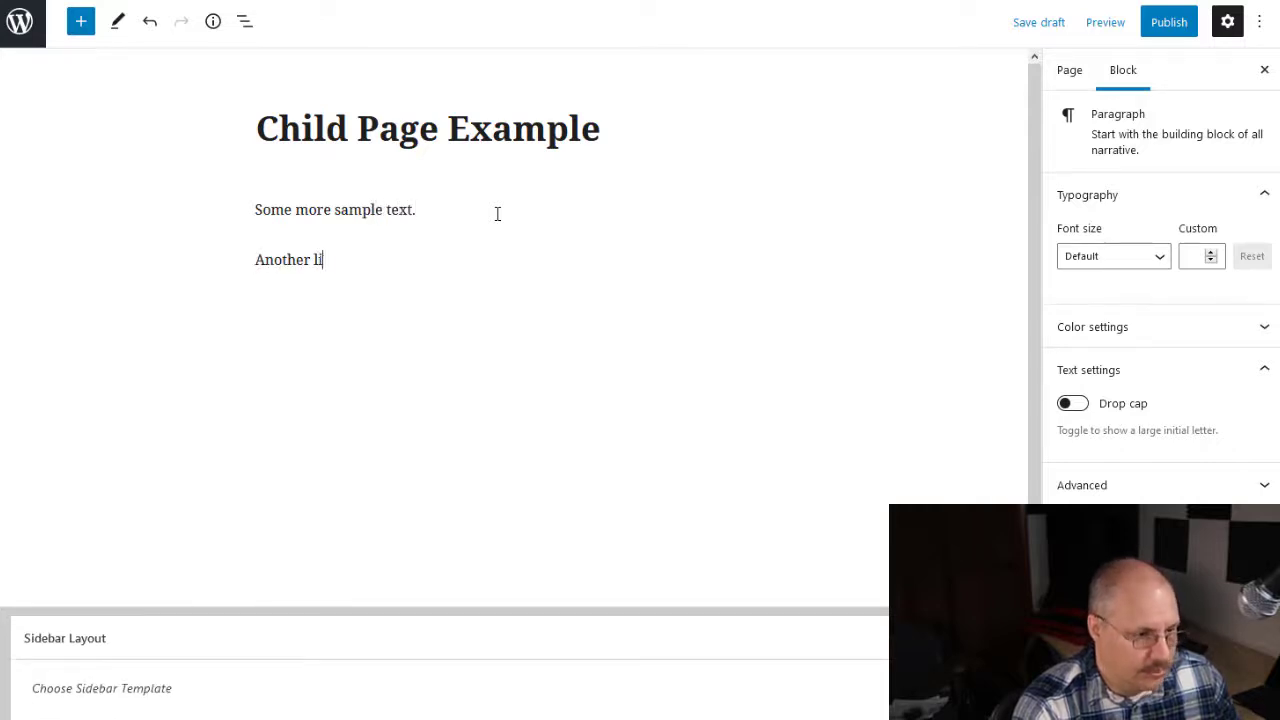
type("ne of text.")
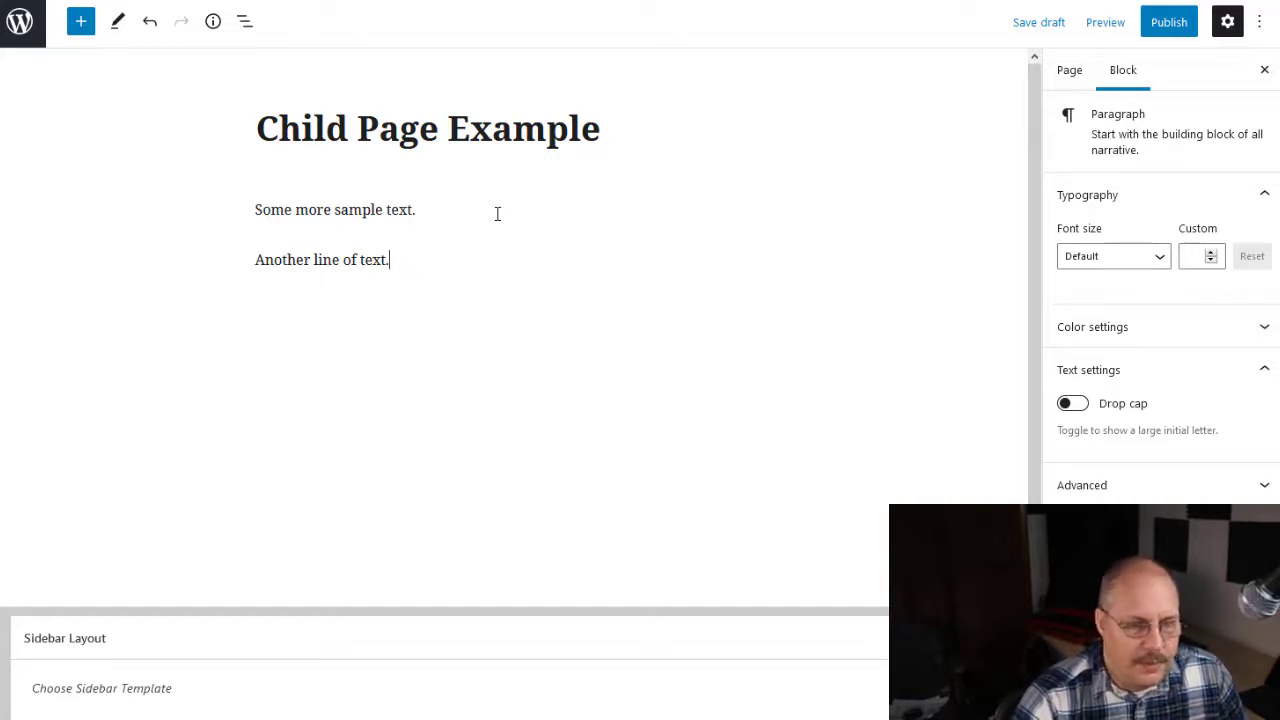
Step: Assign Sample Page as the parent of the Child Page Example, and review the available templates while keeping Default template
left_click(1071, 79)
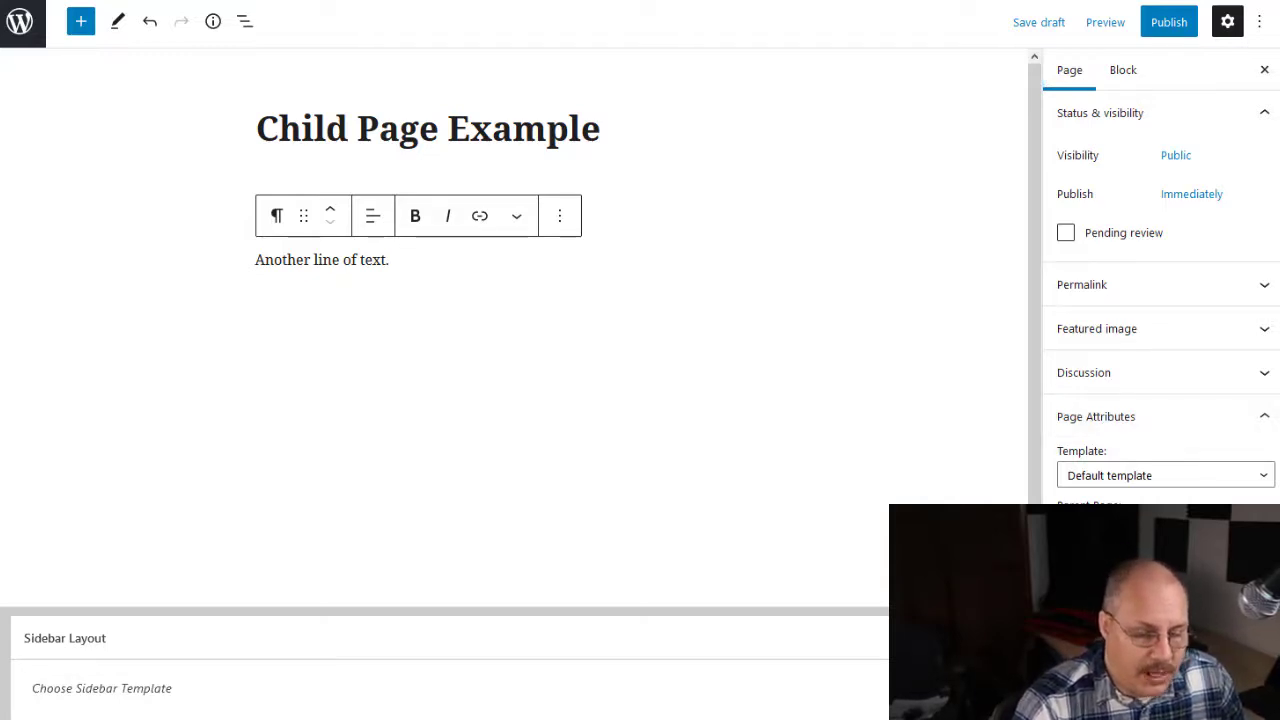
left_click(1192, 538)
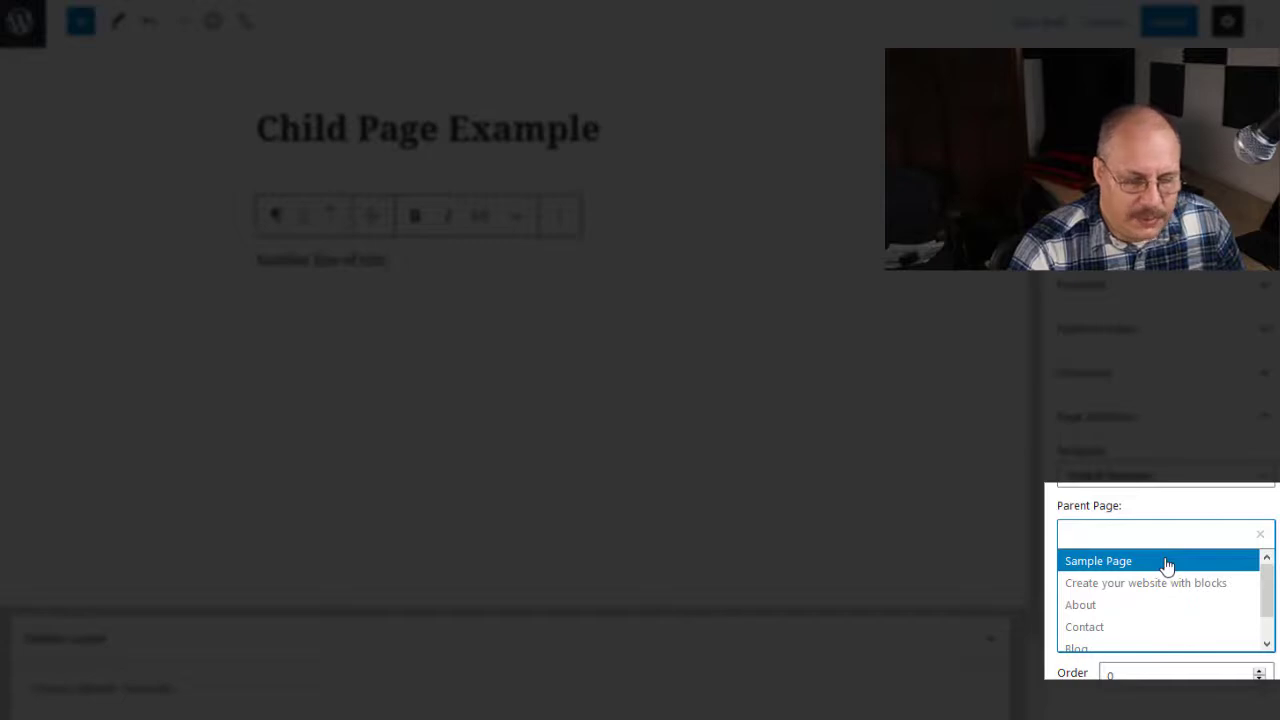
left_click(1167, 564)
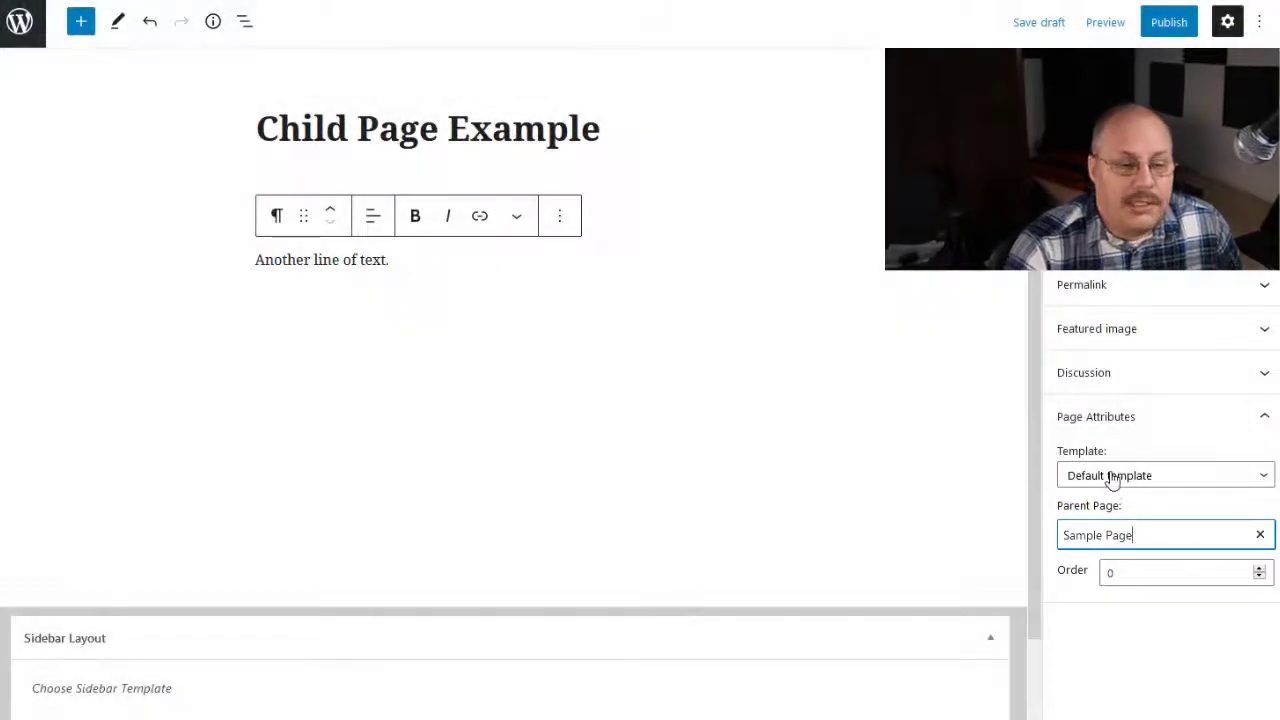
left_click(1112, 478)
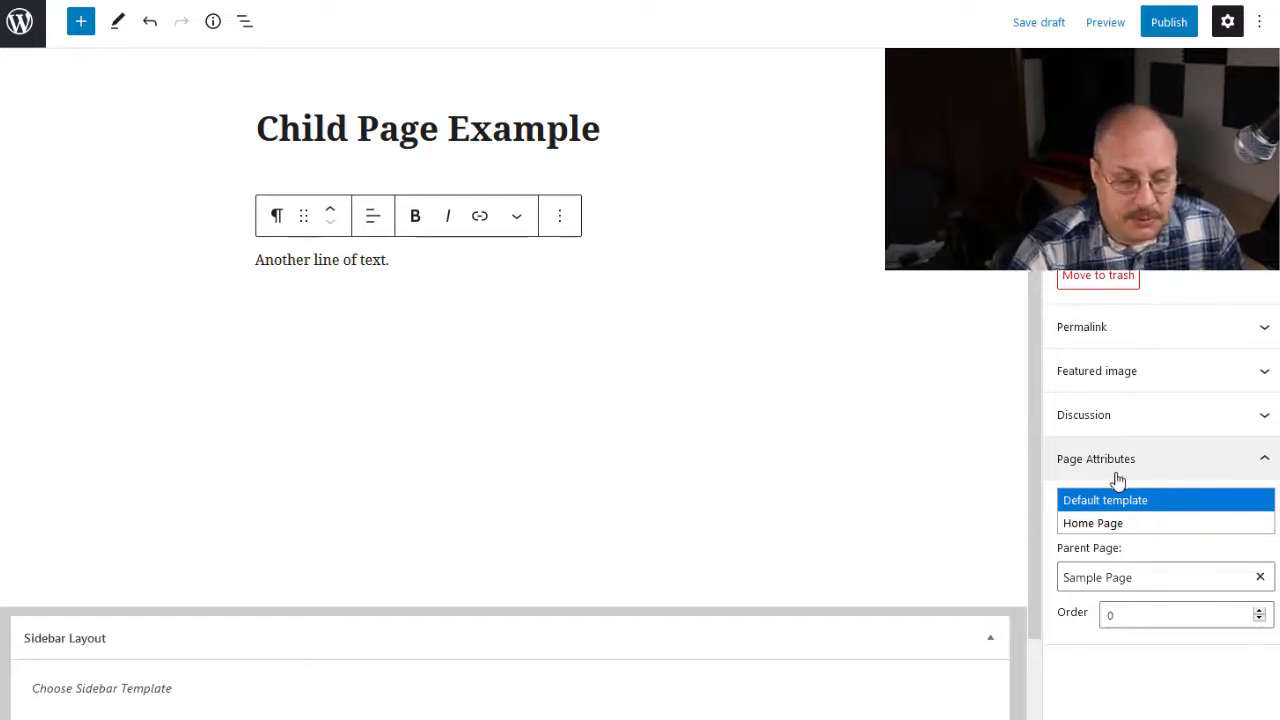
left_click(1214, 668)
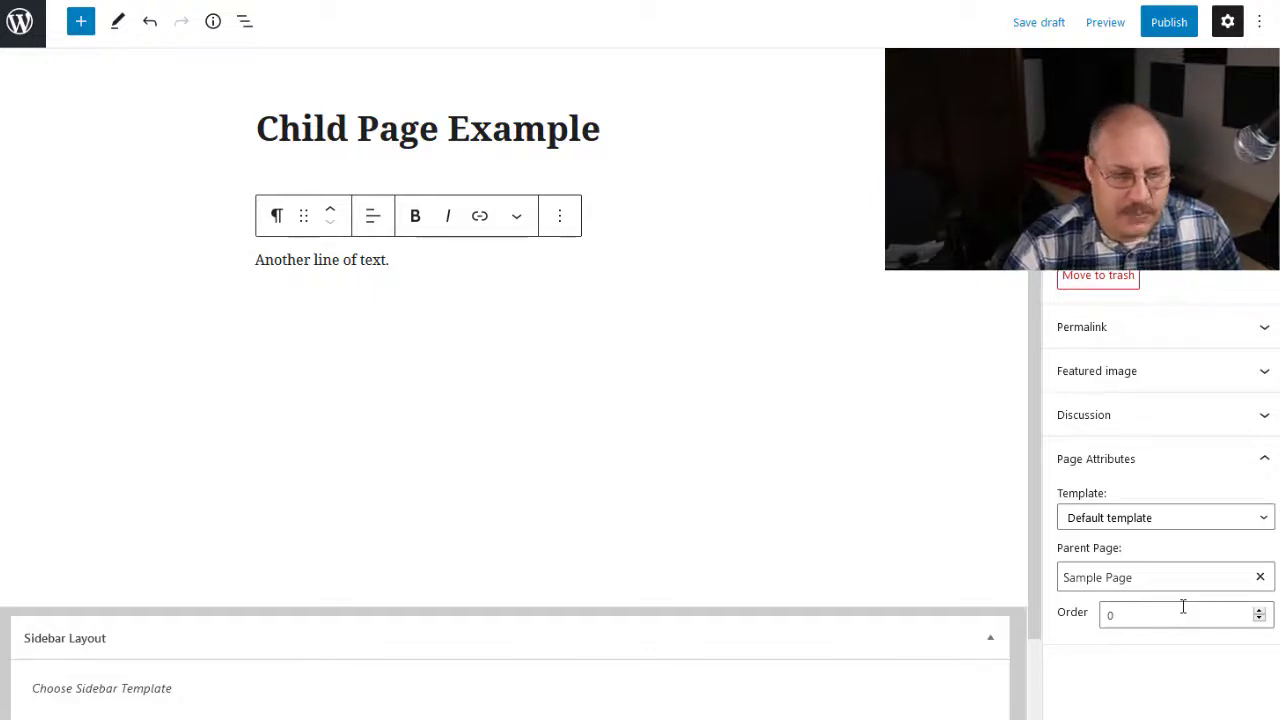
Step: Publish the Child Page Example immediately with Public visibility, and open the live page in a new tab
left_click(1170, 26)
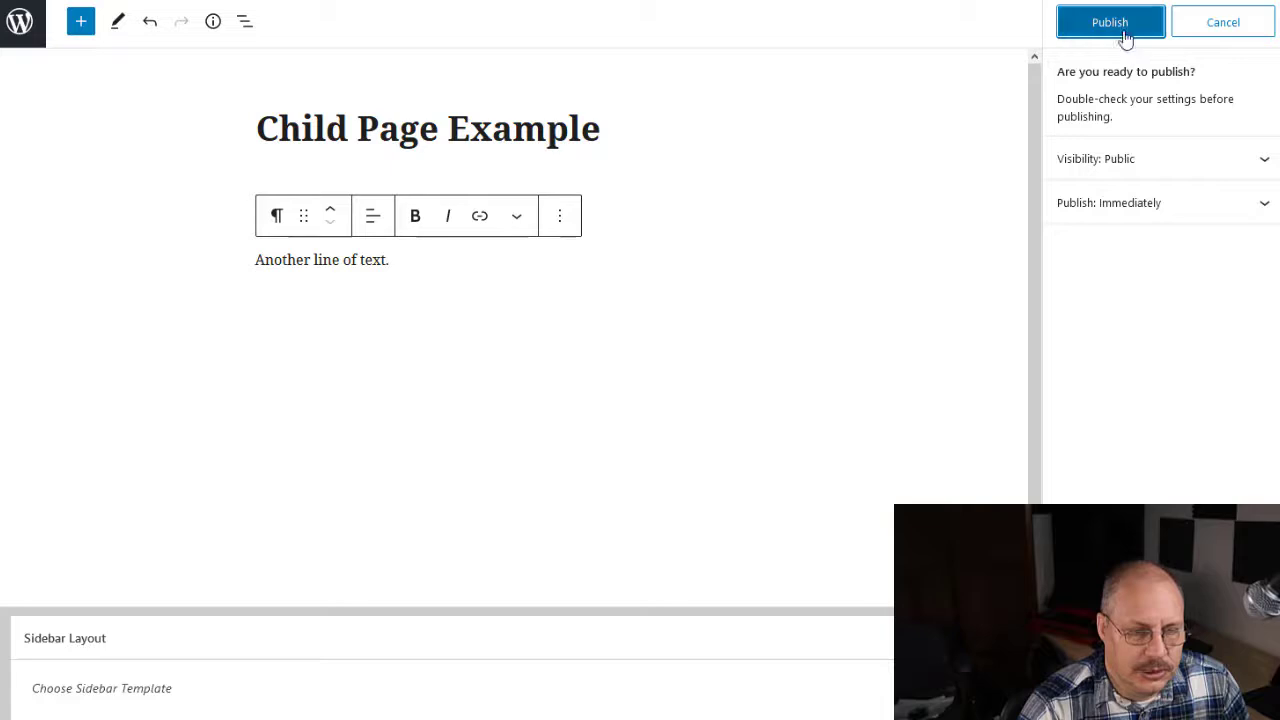
left_click(1126, 30)
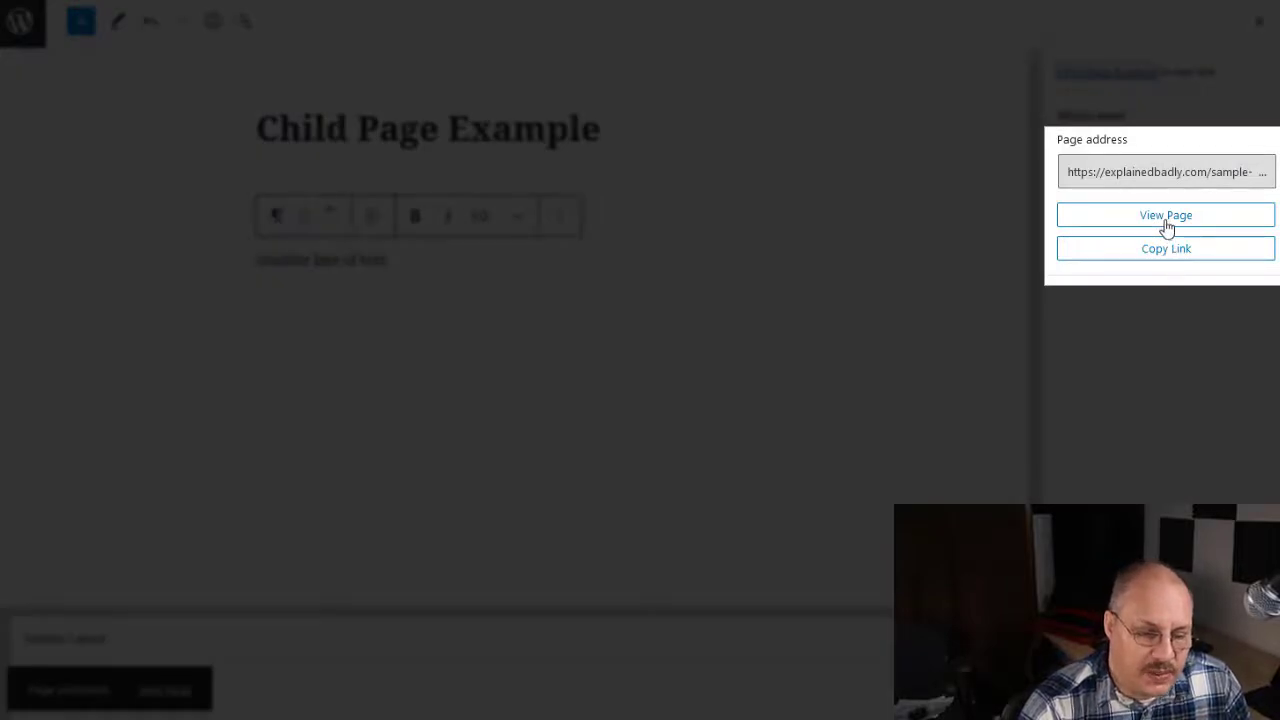
right_click(1166, 226)
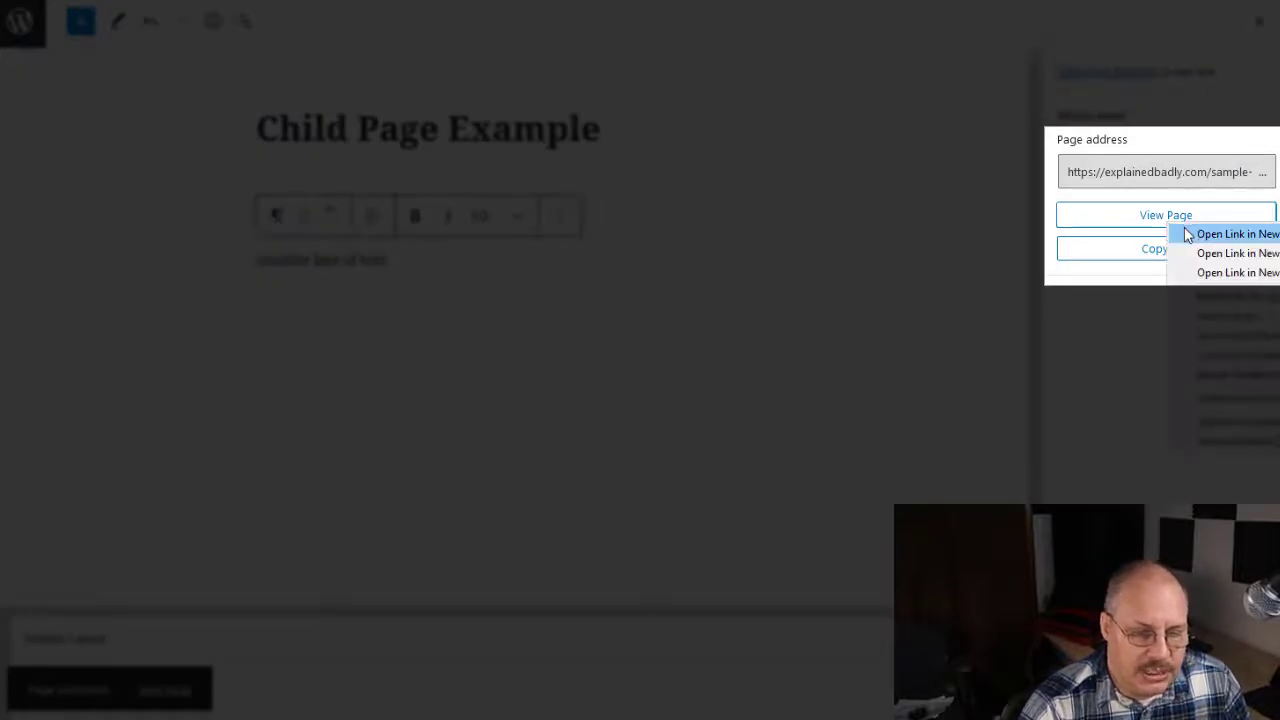
left_click(1187, 234)
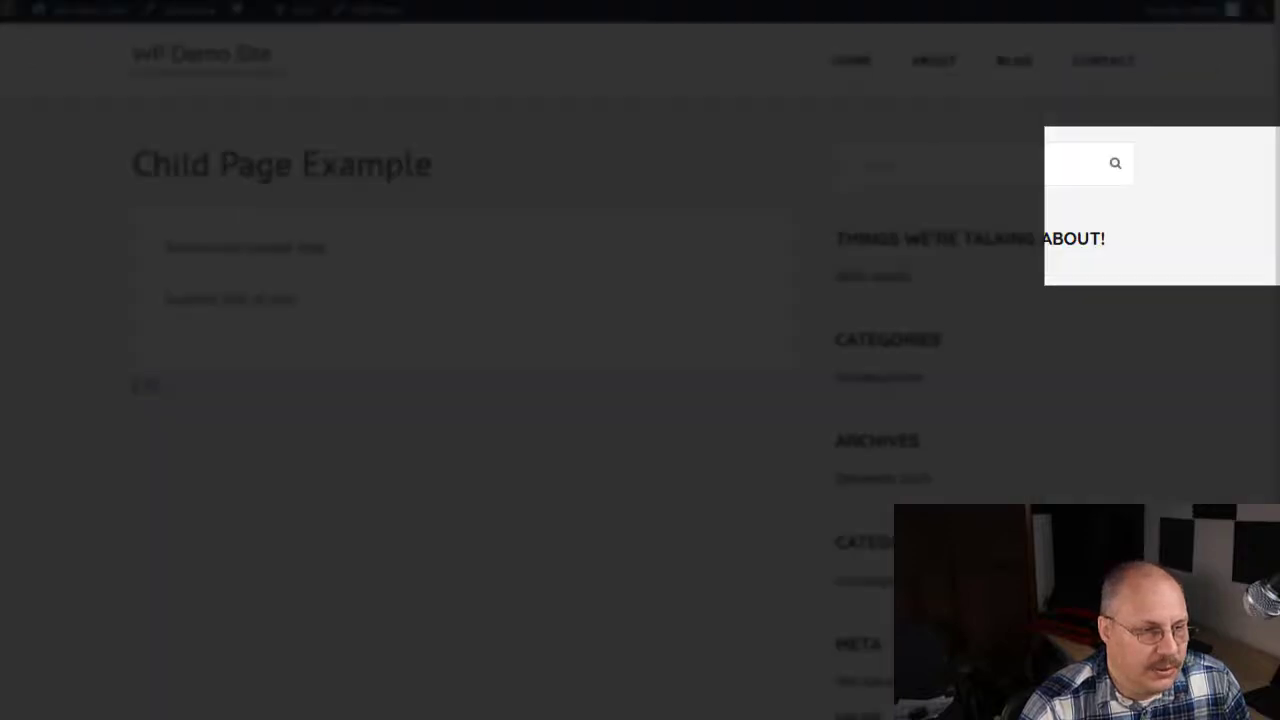